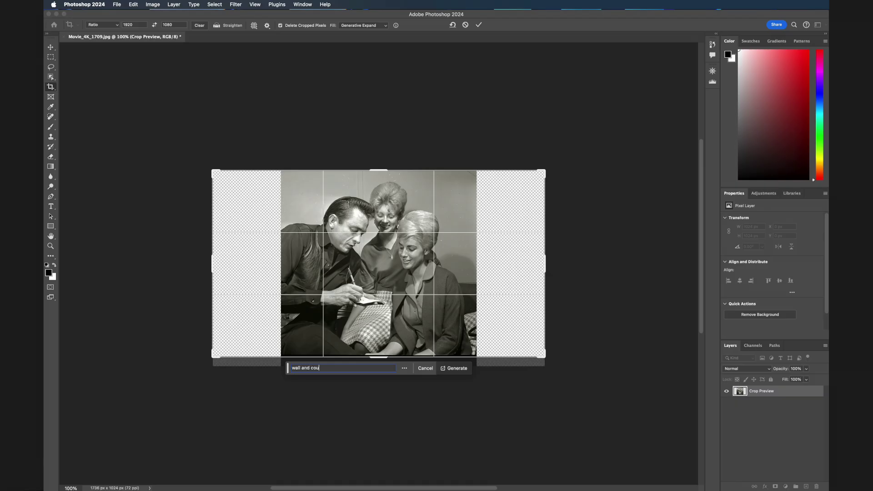
Step: Generate a wall and couch to fill the widened canvas with Generative Expand
click(463, 371)
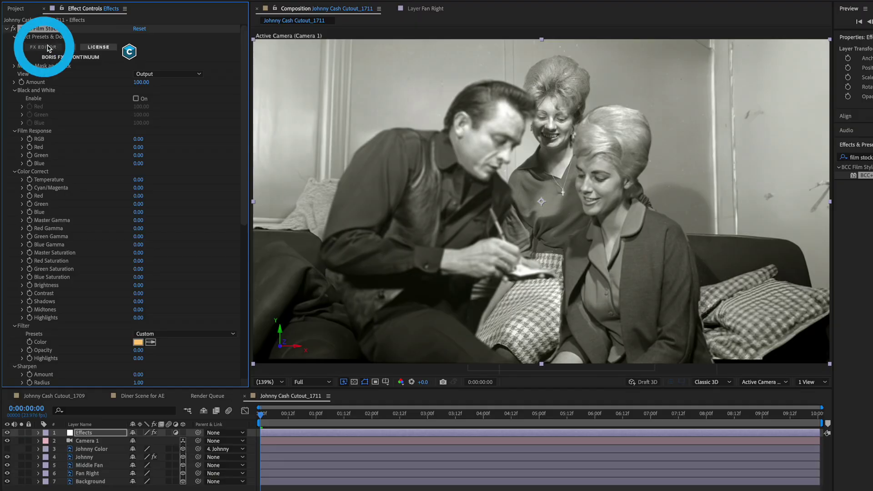
Step: Open the Film Stocks FX Editor and scroll through its presets
click(49, 48)
scroll(265, 247, down, 5)
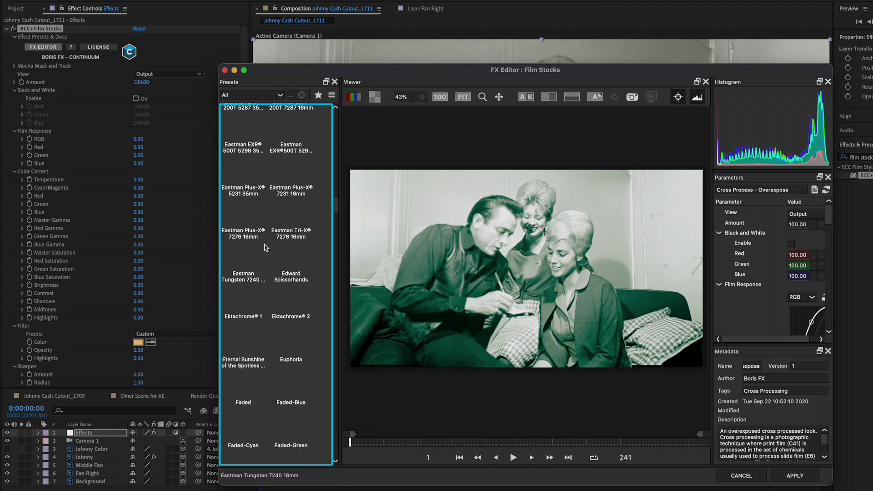
scroll(265, 247, down, 3)
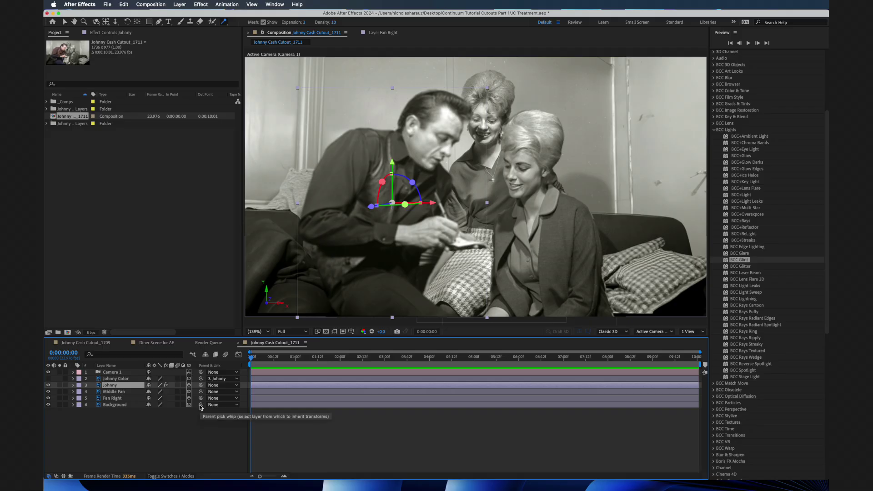
Step: Create an adjustment layer named Effects and search Effects & Presets for 'film stock'
key(Return)
click(158, 437)
click(179, 4)
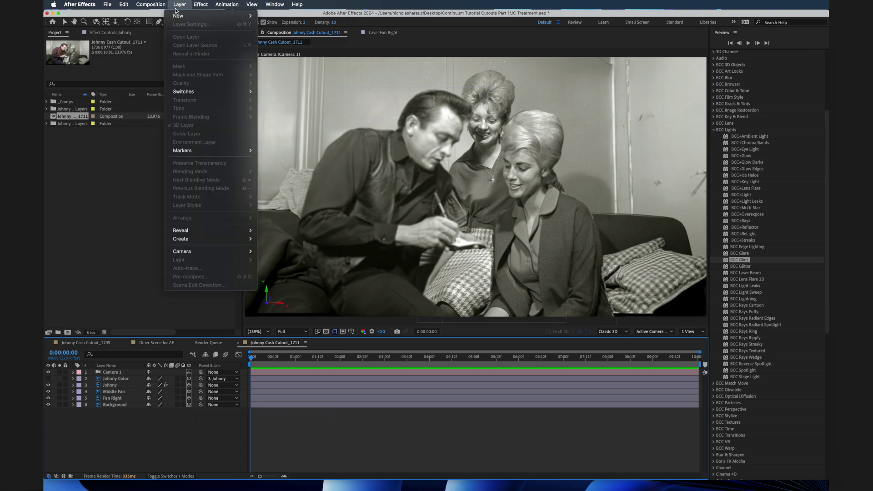
mouse_move(179, 16)
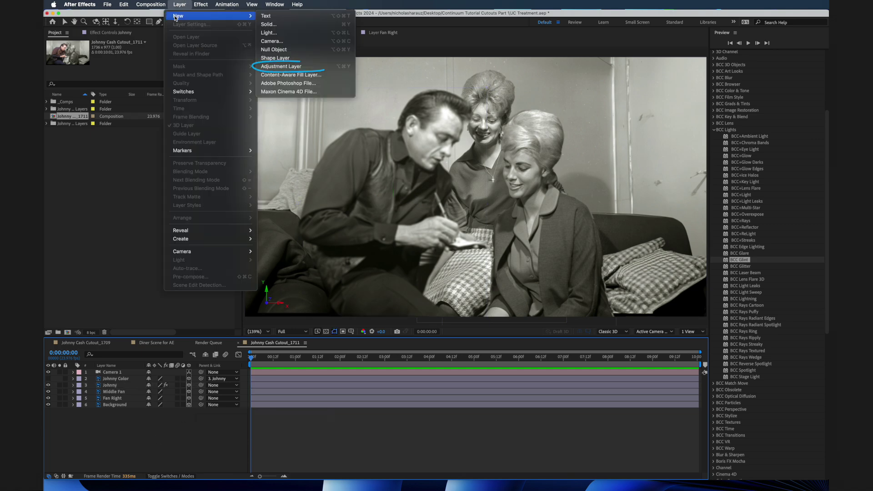
click(297, 69)
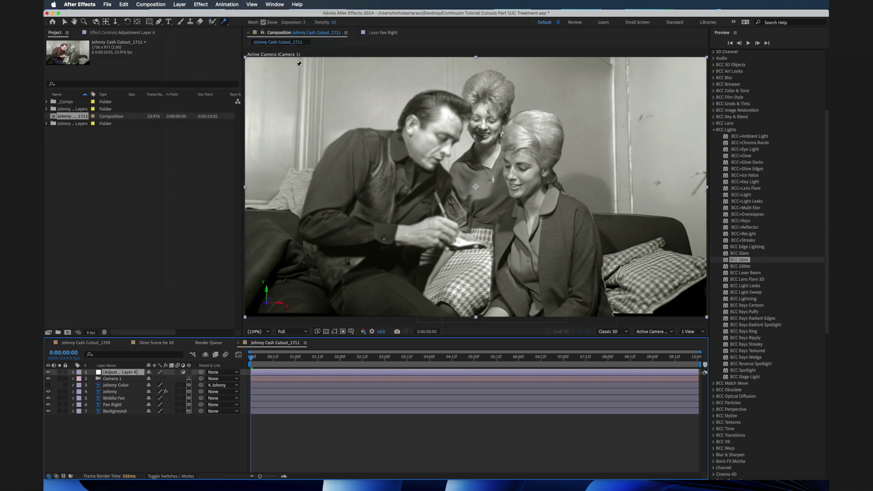
key(Return)
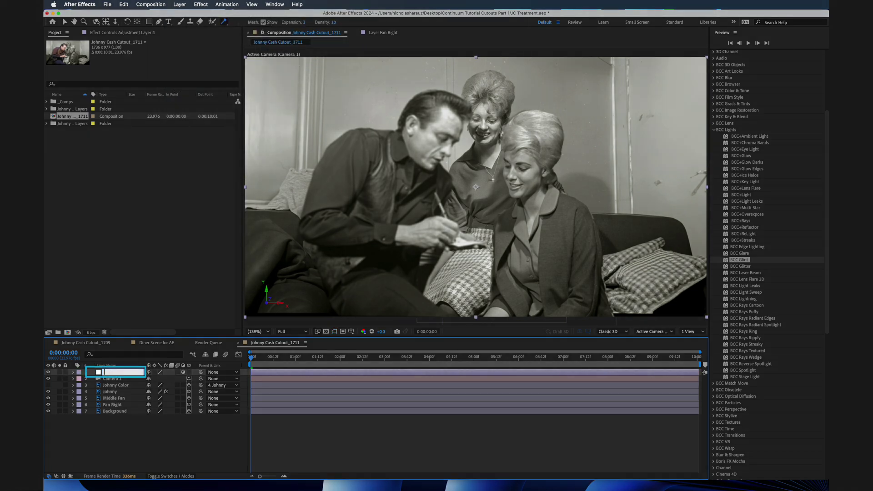
text(Effects)
key(Return)
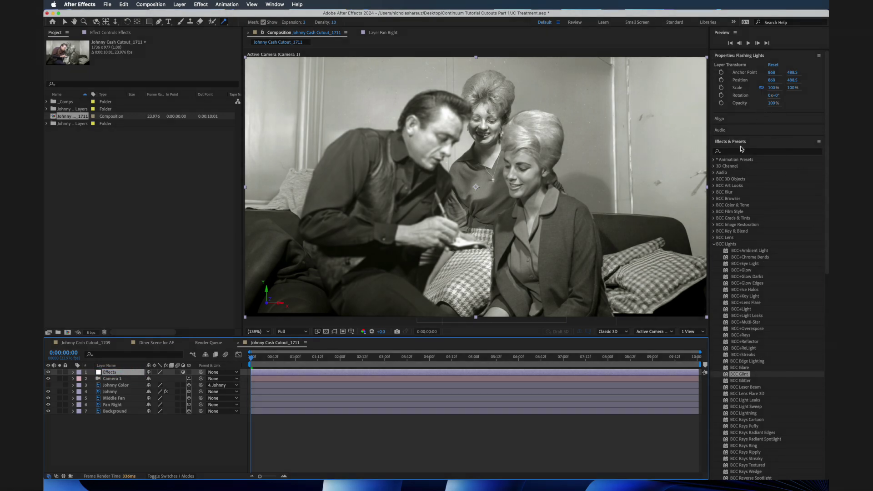
click(741, 151)
text(film stock)
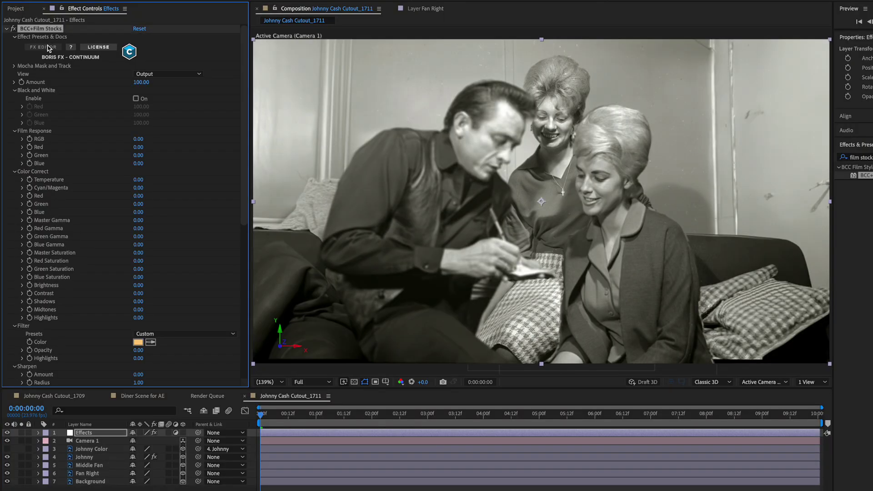
click(48, 48)
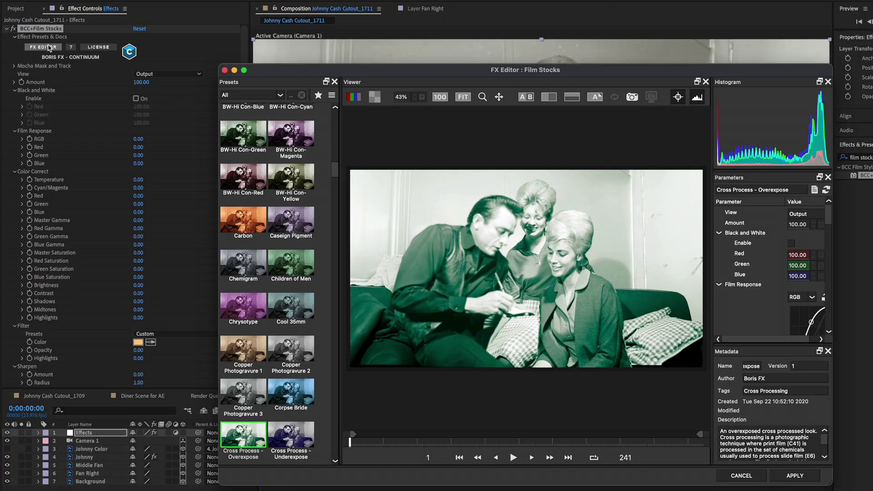
Step: Show only the Custom presets in the Film Stocks editor
scroll(265, 247, down, 5)
scroll(265, 247, down, 5)
scroll(265, 247, down, 5)
scroll(265, 247, down, 5)
scroll(265, 247, up, 5)
scroll(265, 247, up, 5)
scroll(265, 247, up, 5)
scroll(265, 247, up, 5)
click(280, 95)
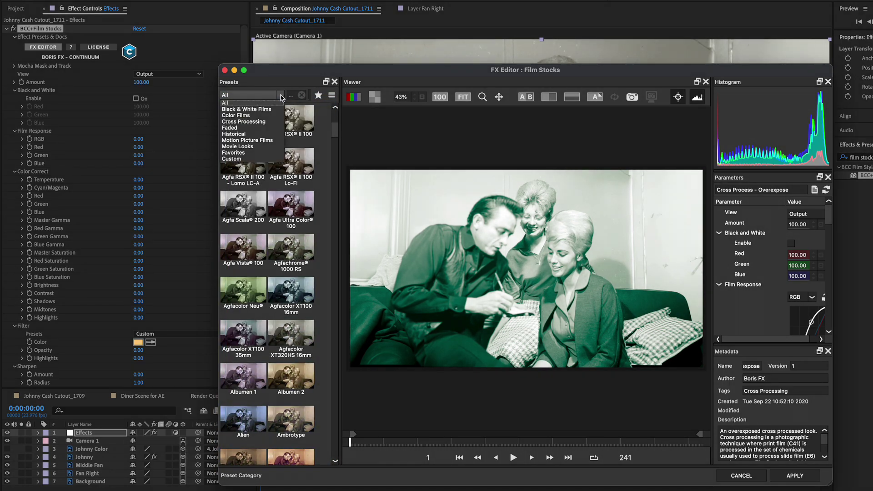
click(242, 160)
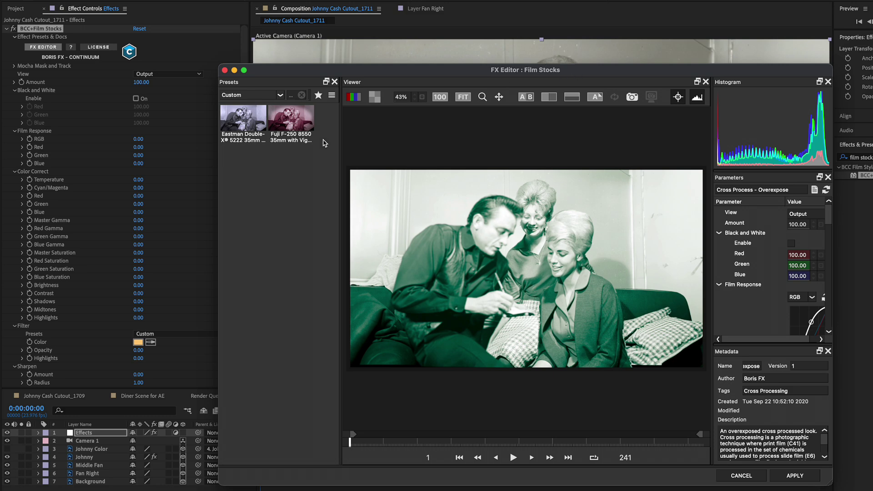
Step: Preview the Fuji F-250 8550 35mm with Vignette preset and reveal its file on disk
click(288, 141)
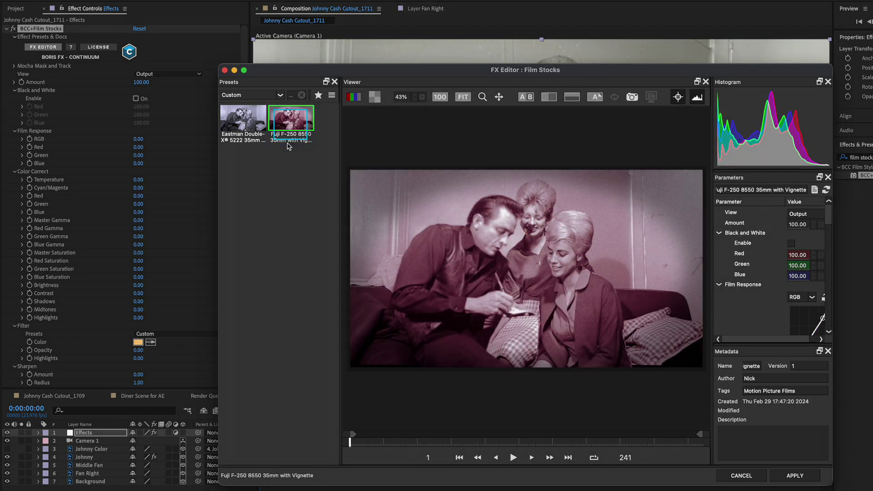
right_click(290, 127)
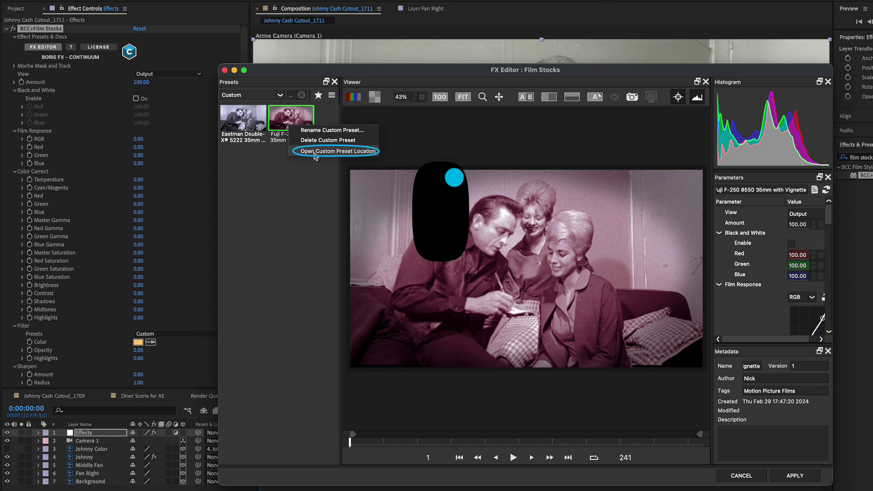
click(315, 151)
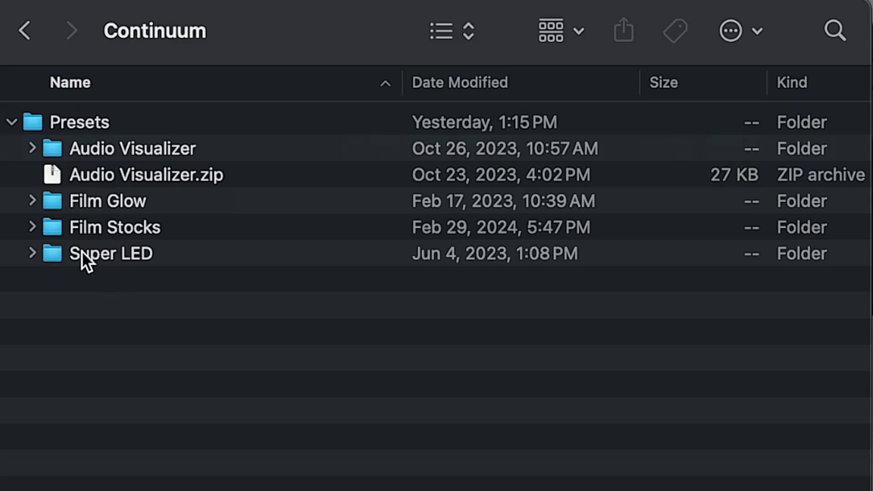
Step: Expand the Film Stocks folder in Finder and select the Fuji vignette XML file
click(32, 220)
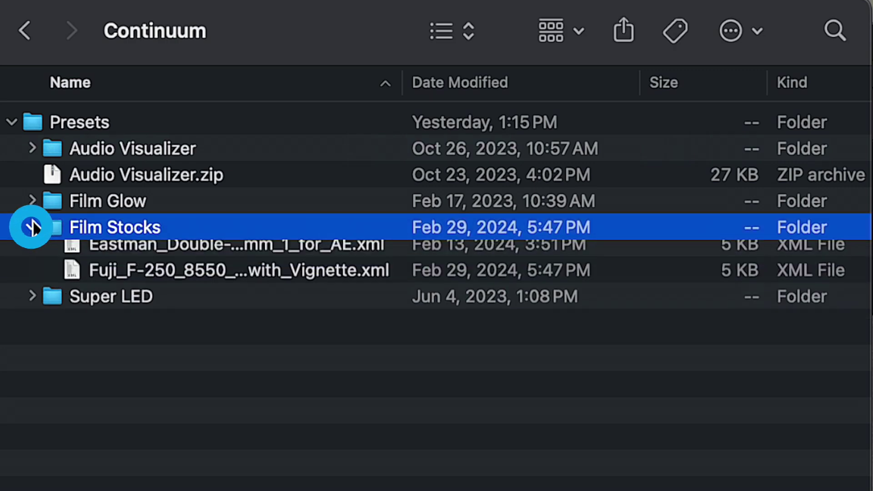
click(166, 279)
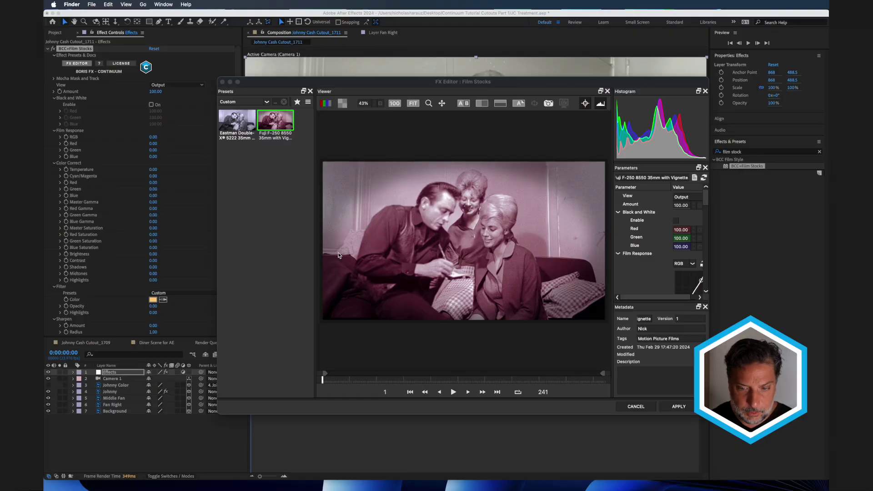
Step: Set the Fuji preset's Grain Size to 1.00
scroll(622, 258, down, 3)
scroll(622, 258, down, 3)
scroll(622, 258, down, 3)
scroll(622, 257, down, 3)
scroll(622, 257, down, 2)
scroll(622, 257, down, 2)
scroll(622, 258, down, 2)
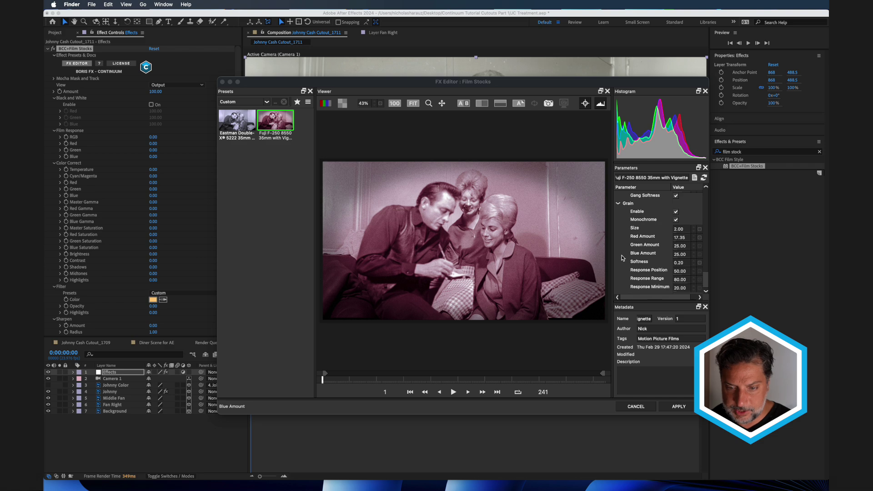
click(679, 230)
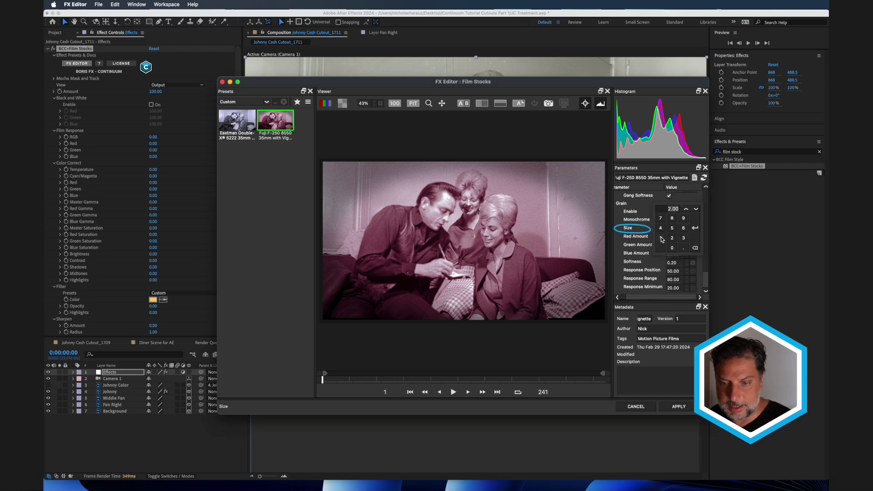
text(1)
click(694, 237)
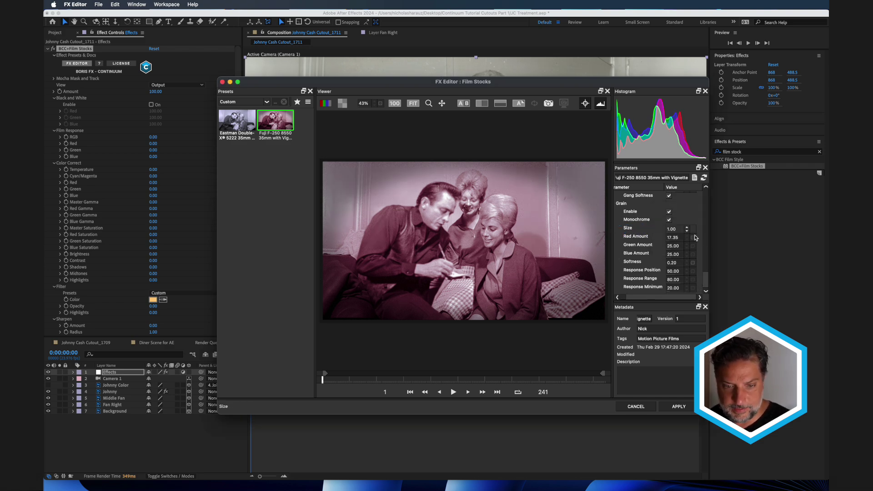
Step: Apply the Fuji film look and collapse the Film Stocks effect settings
click(686, 407)
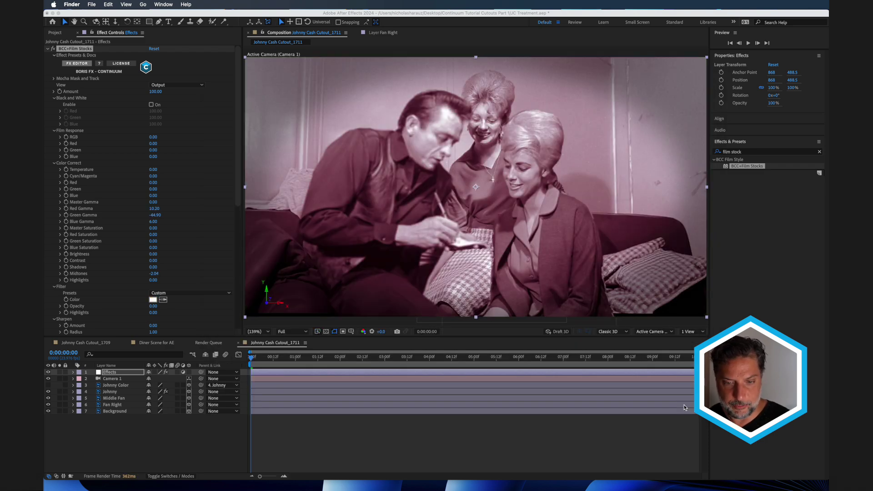
click(48, 51)
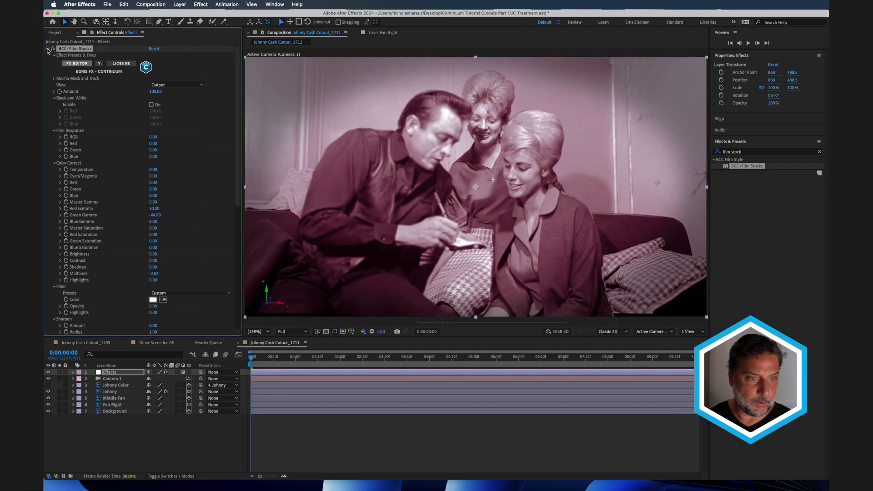
click(49, 49)
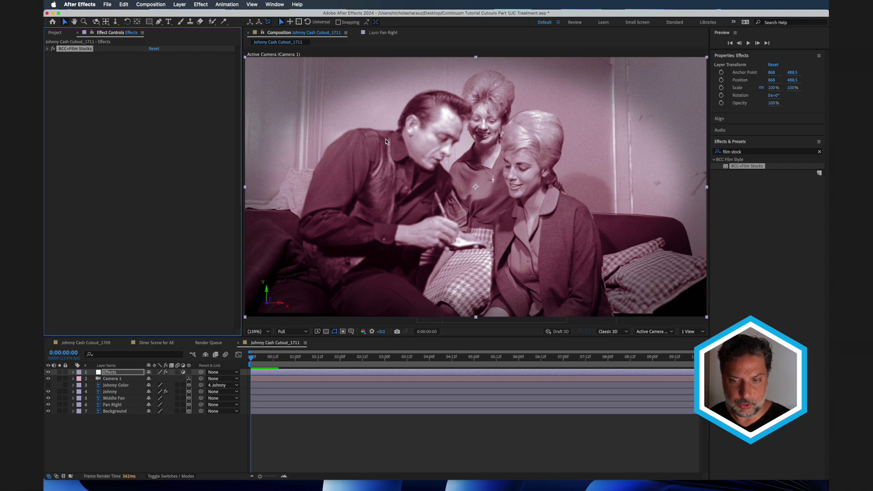
Step: Search 'light leaks' and drag BCC+Light Leaks onto the composition viewer
click(761, 154)
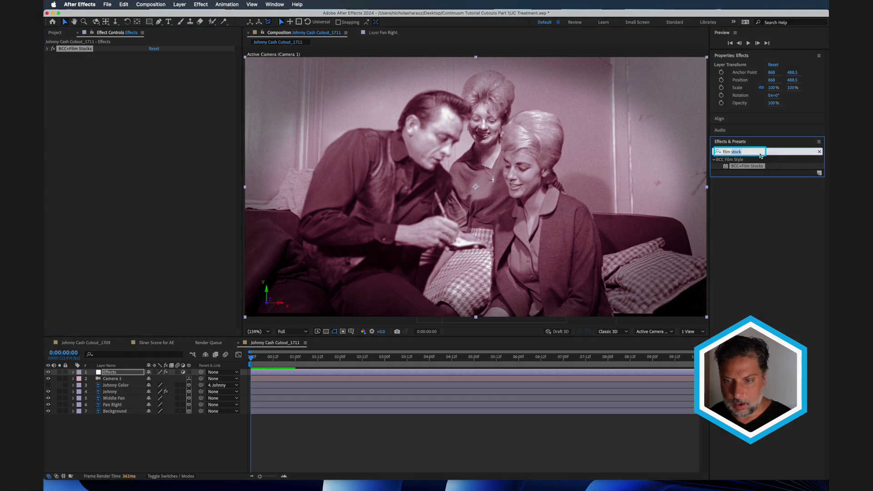
key(BackSpace)
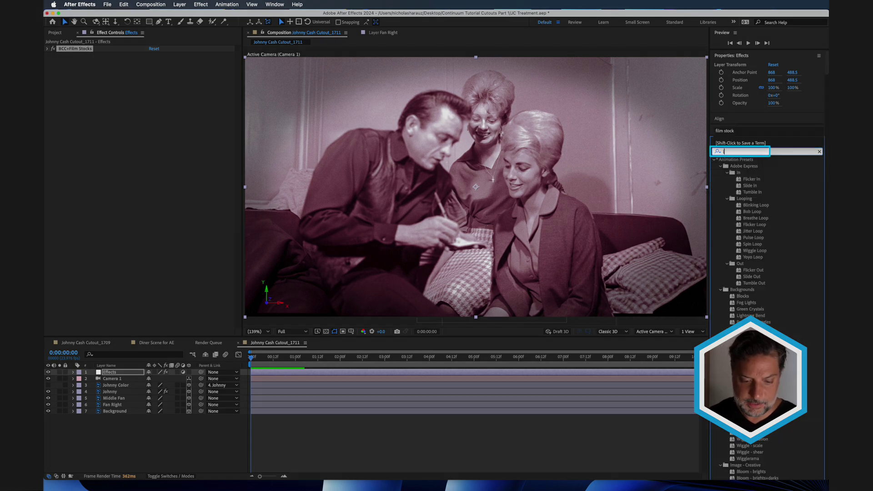
text(light)
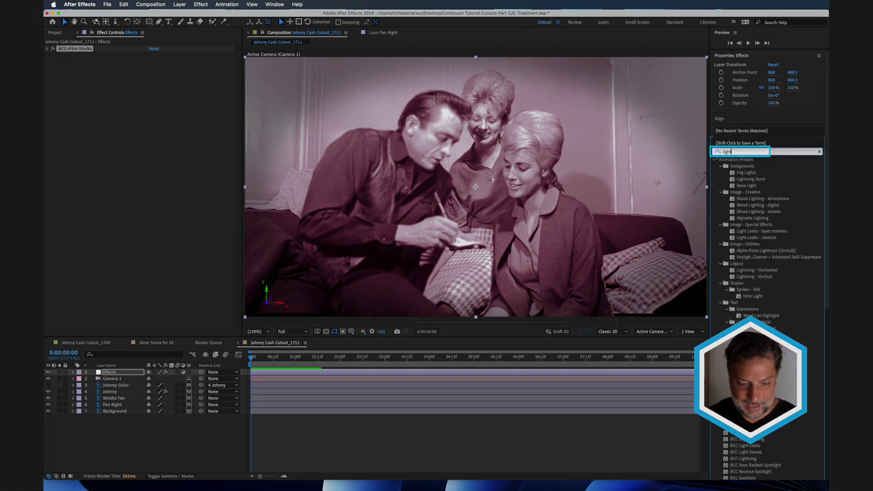
text( leaks)
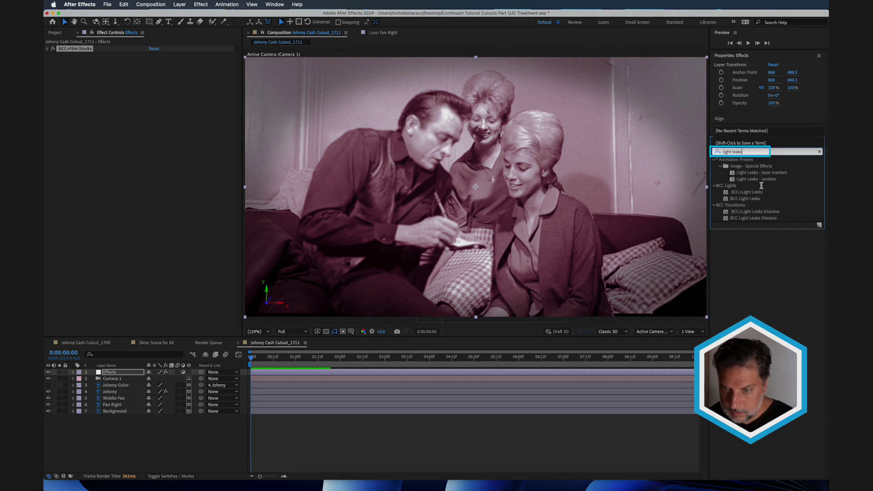
click(748, 192)
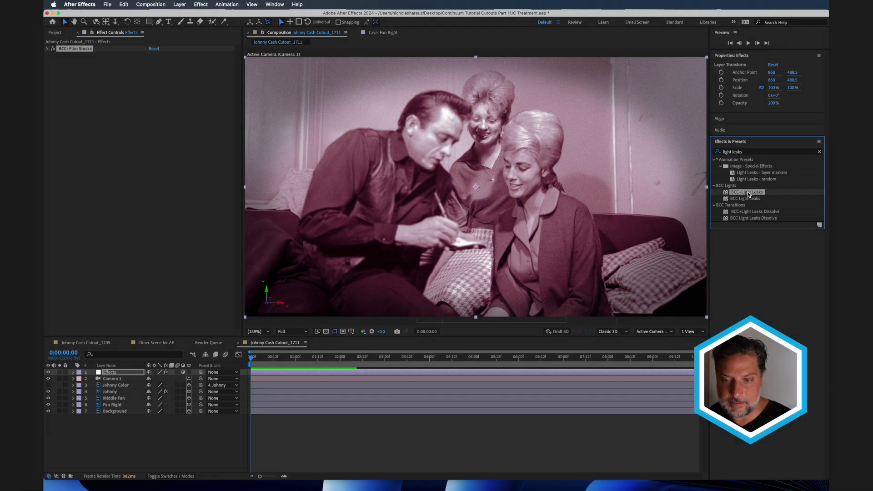
drag(747, 195, 620, 193)
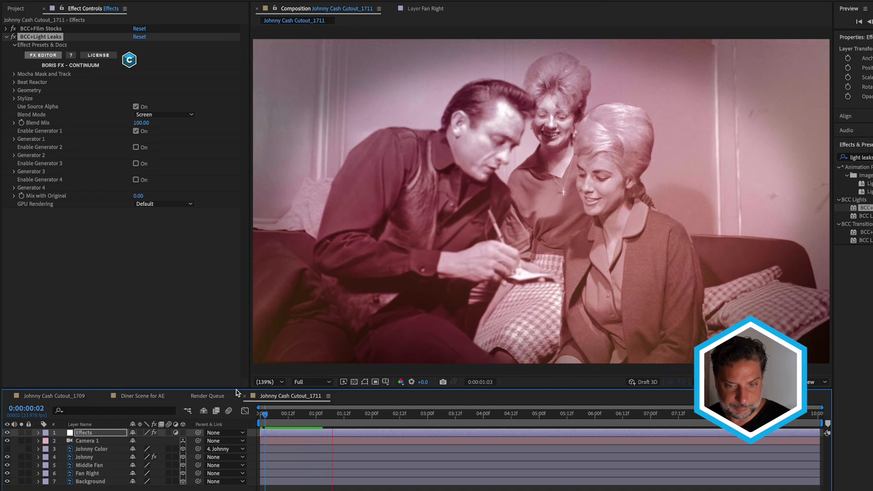
Step: Choose, preview and apply the Purple White Blobs preset in the Light Leaks editor
key(space)
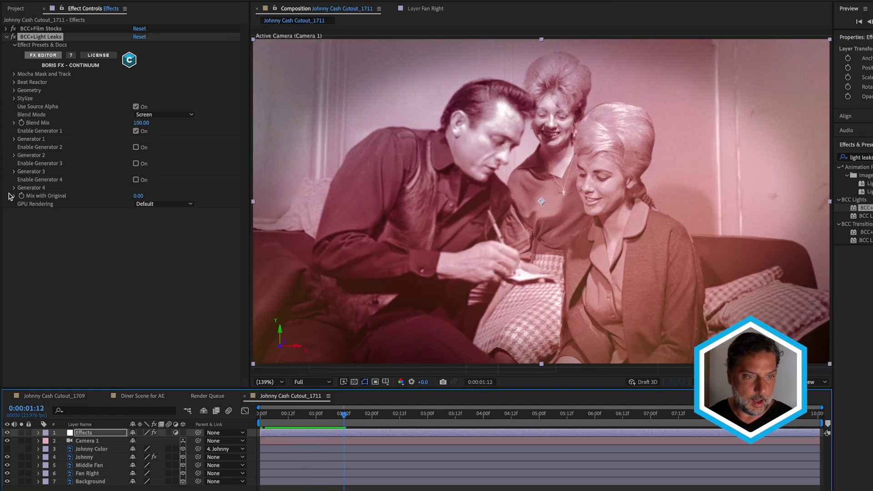
click(36, 54)
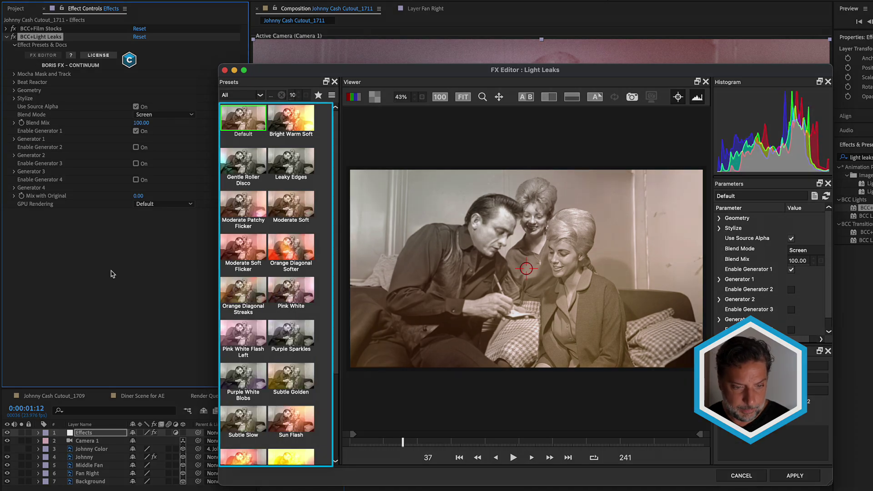
click(245, 376)
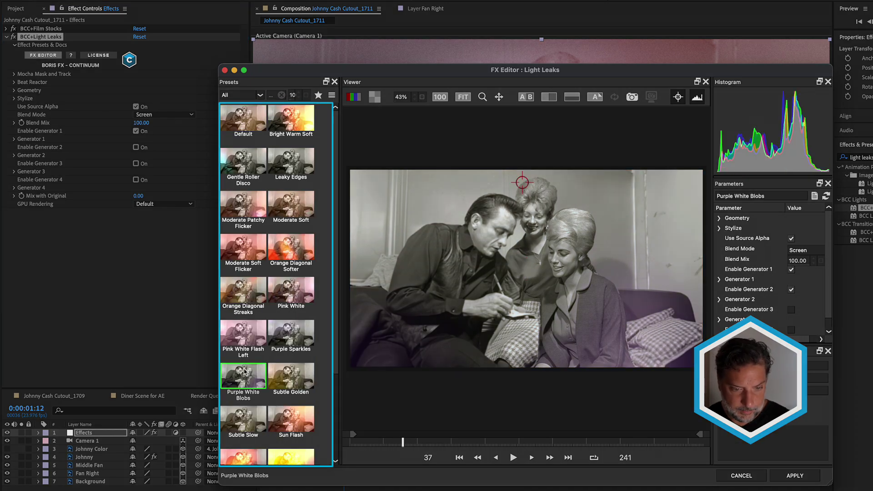
click(512, 457)
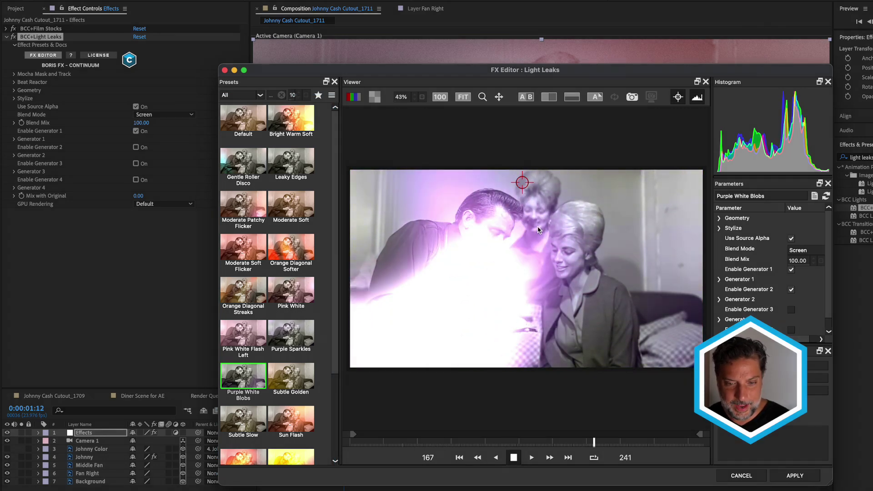
click(796, 476)
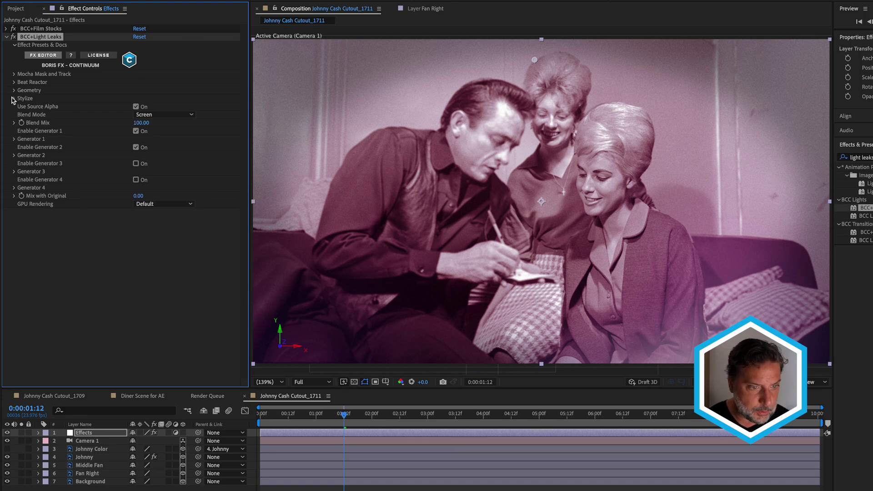
Step: Set the light leak's Texture Mutation Rate to 50 and scrub the timeline to check it
click(14, 99)
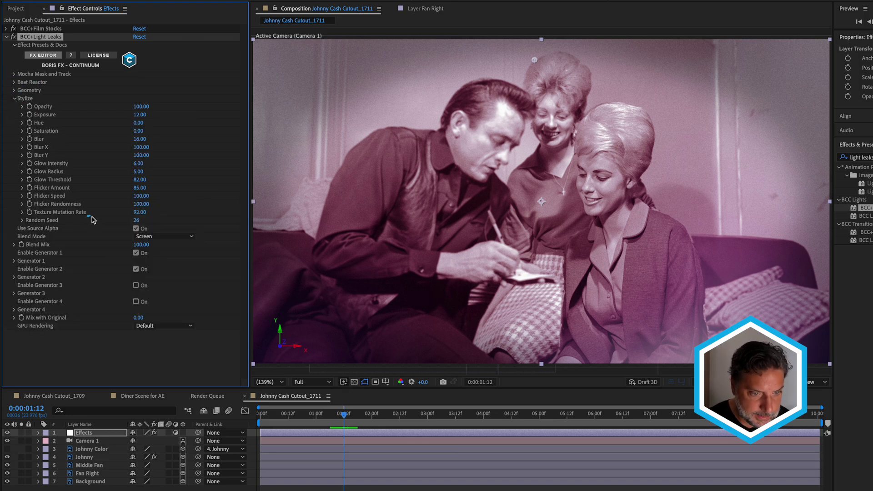
drag(93, 219, 83, 217)
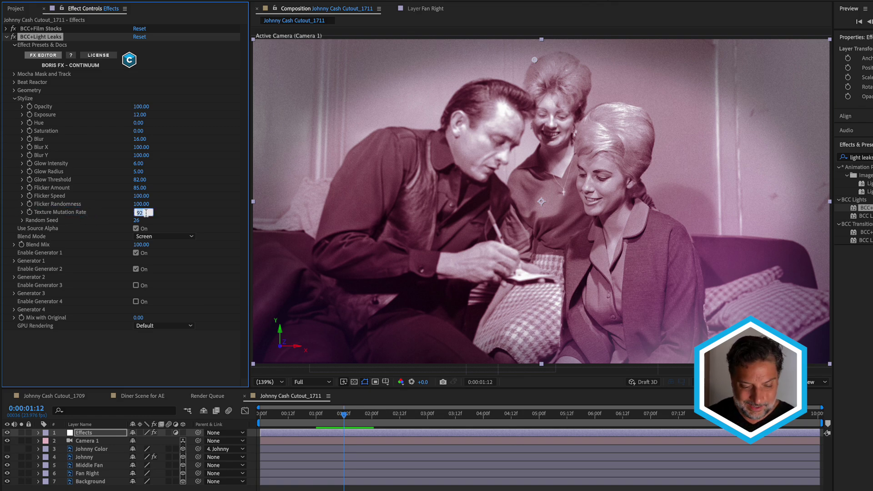
text(50)
key(Return)
mouse_move(304, 418)
mouse_down()
mouse_move(452, 418)
mouse_move(674, 440)
mouse_up()
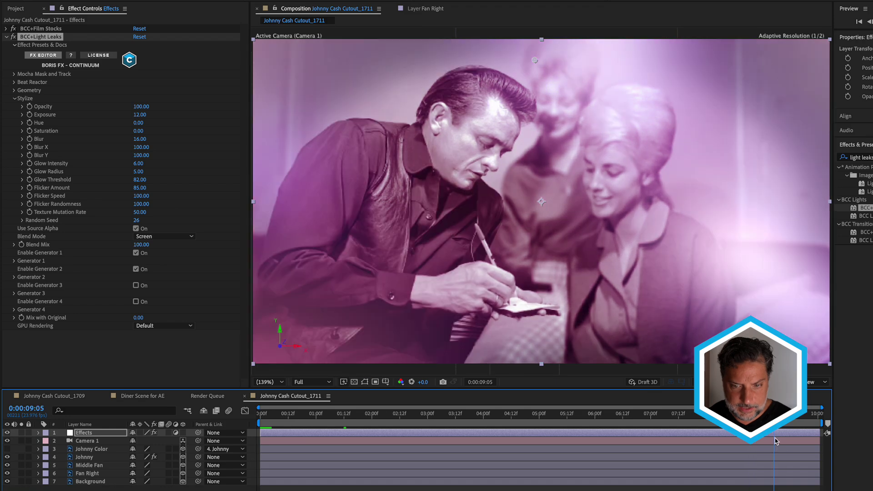
mouse_move(675, 440)
mouse_down()
mouse_move(822, 445)
mouse_move(570, 426)
mouse_up()
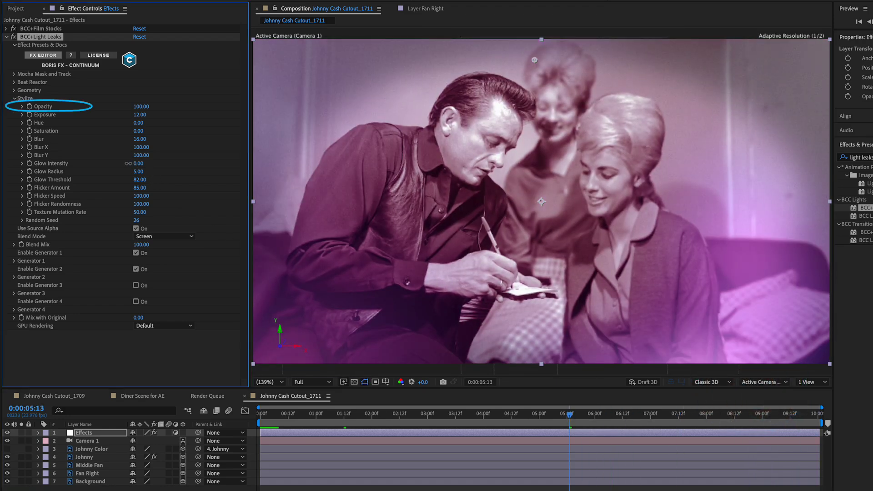
Step: Lower Opacity to 33 and Mix with Original to 41, then play from the start
mouse_move(138, 106)
mouse_down()
mouse_move(105, 103)
mouse_move(113, 103)
mouse_up()
drag(139, 317, 119, 318)
click(249, 423)
key(Home)
key(space)
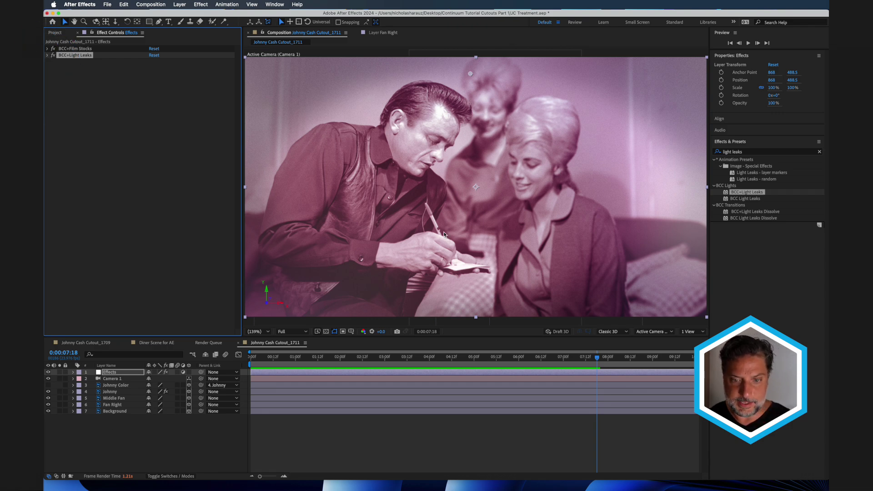
Step: Add an adjustment layer named Dust just above the Background layer
click(114, 398)
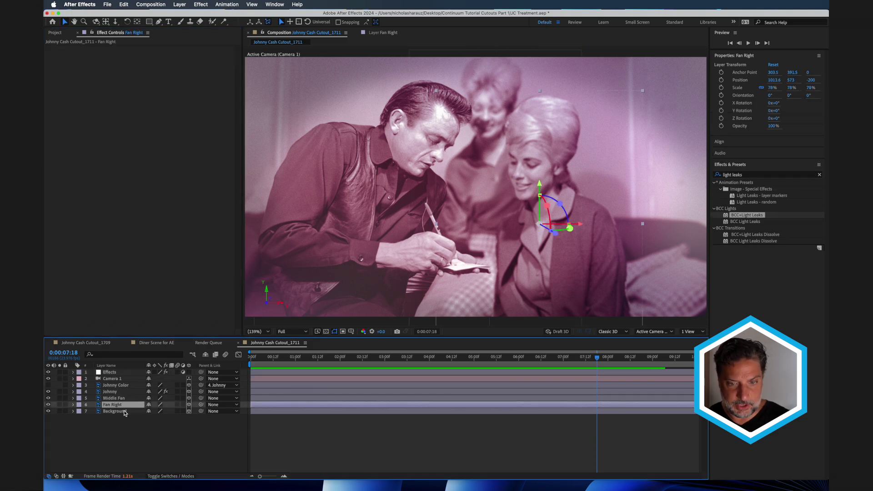
click(113, 411)
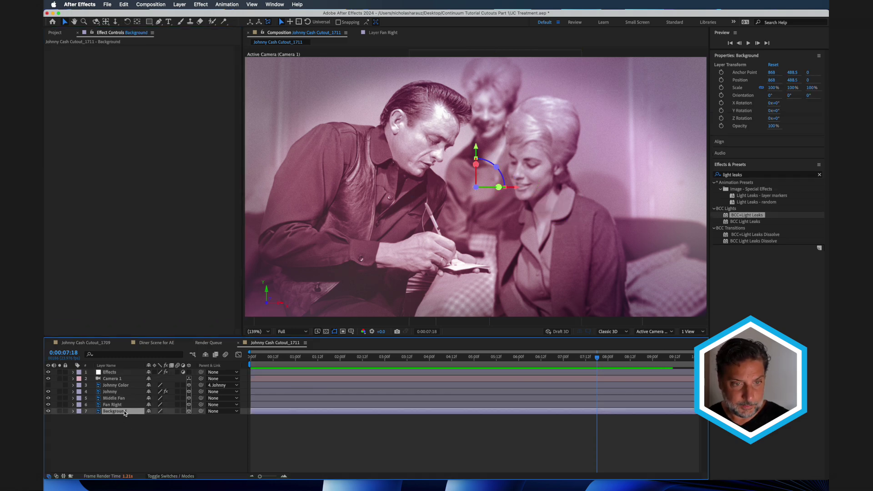
click(180, 4)
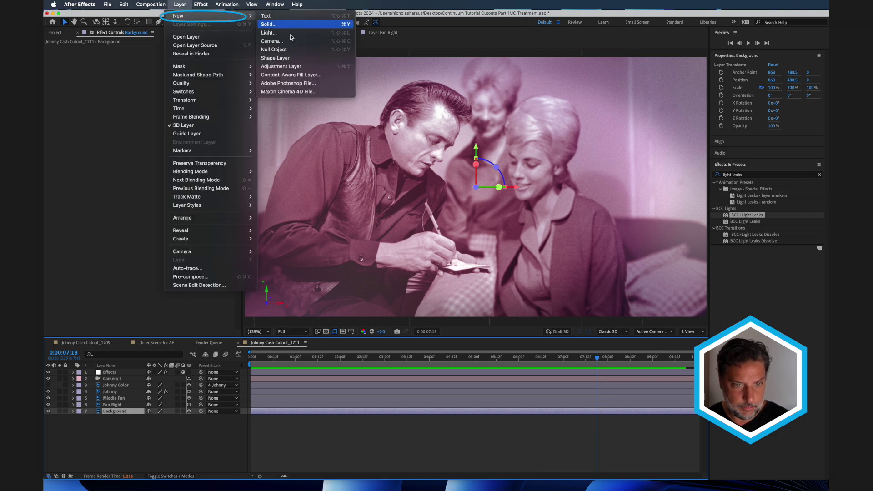
click(288, 67)
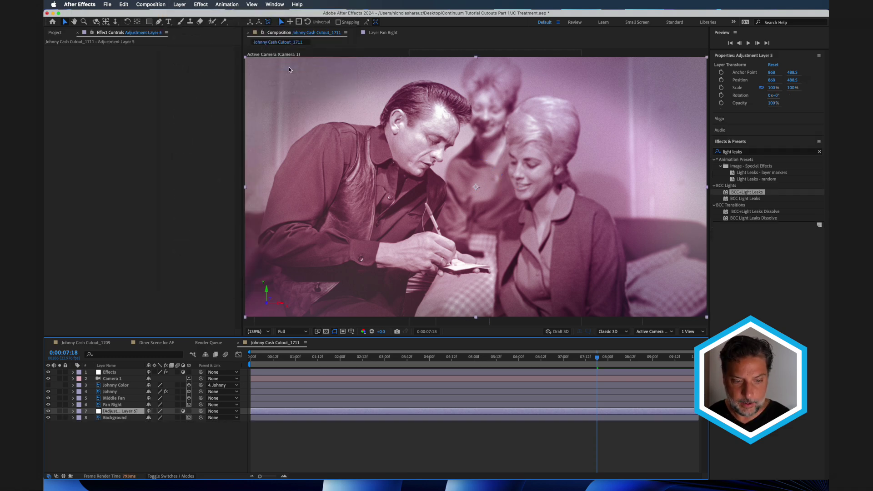
key(Return)
text(Dust)
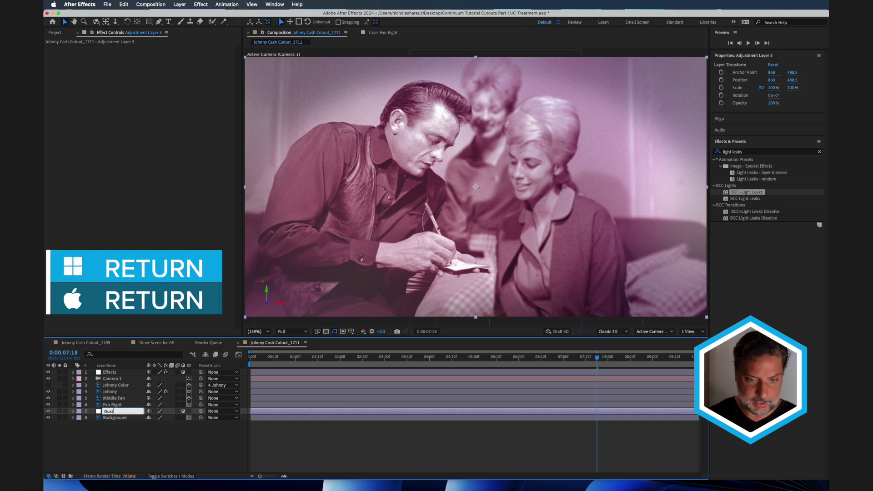
key(Return)
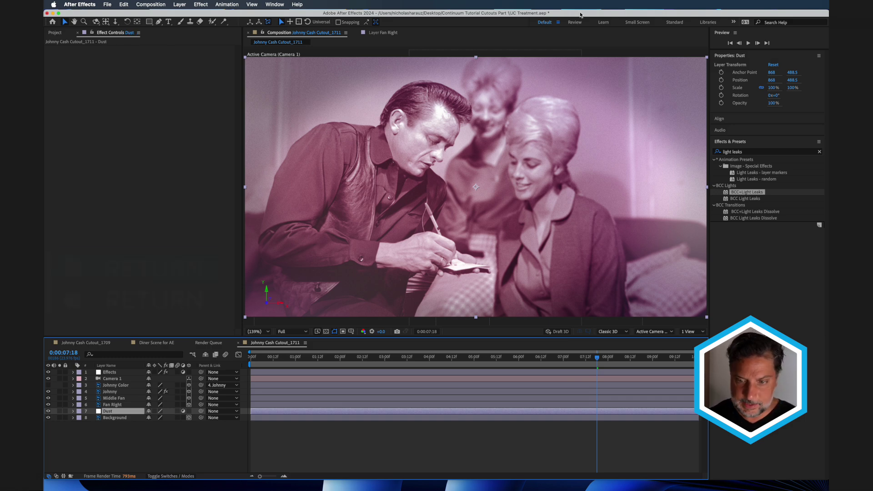
Step: Apply Sapphire's S_Dust to the Dust layer and solo it
click(718, 152)
text(_)
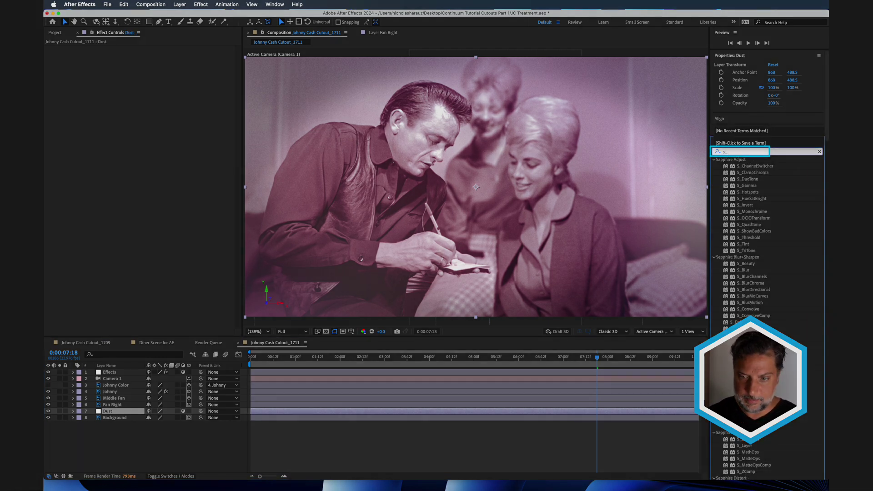
text(dust)
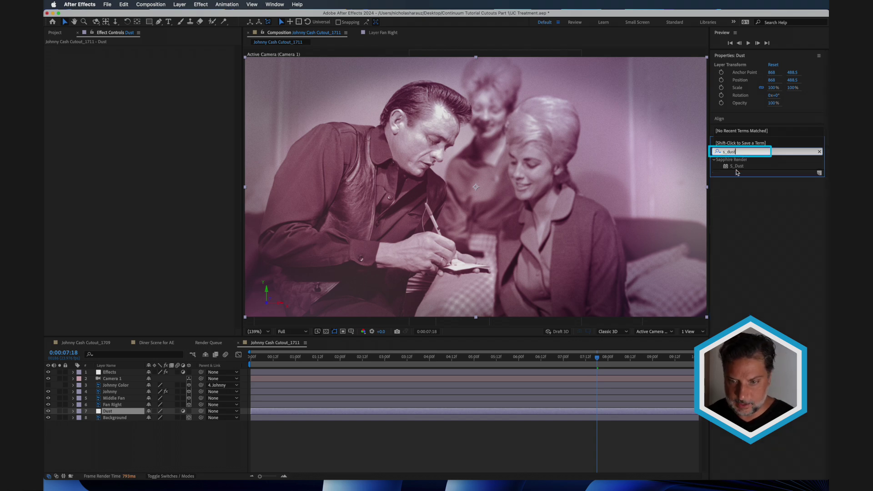
drag(737, 166, 81, 412)
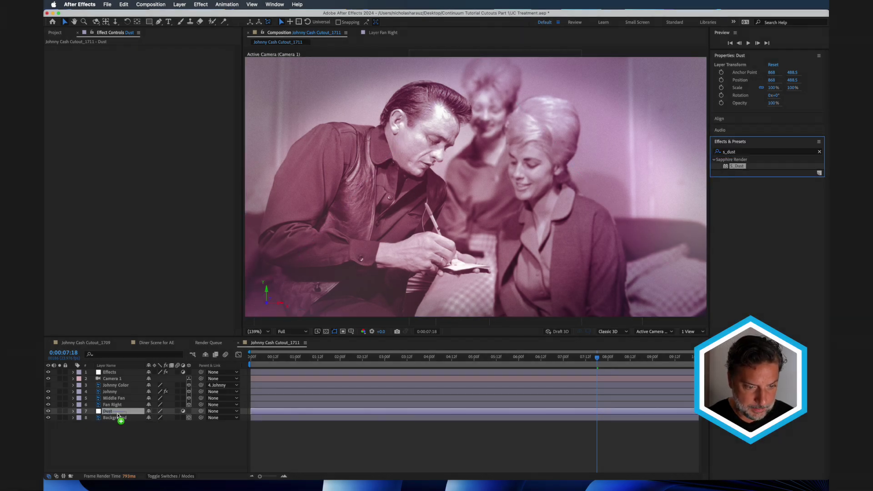
click(60, 411)
Step: Solo Background, preview the dust, enlarge the S_Dust Size, and bring up its preset browser
click(59, 417)
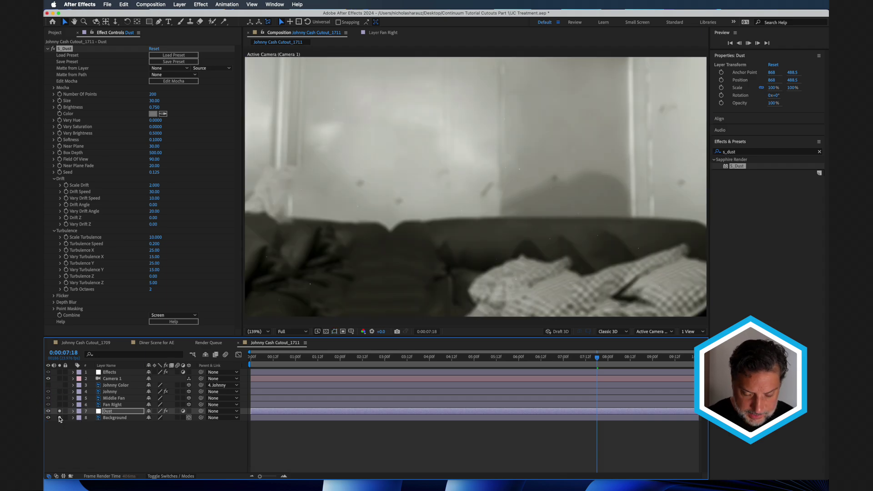
key(space)
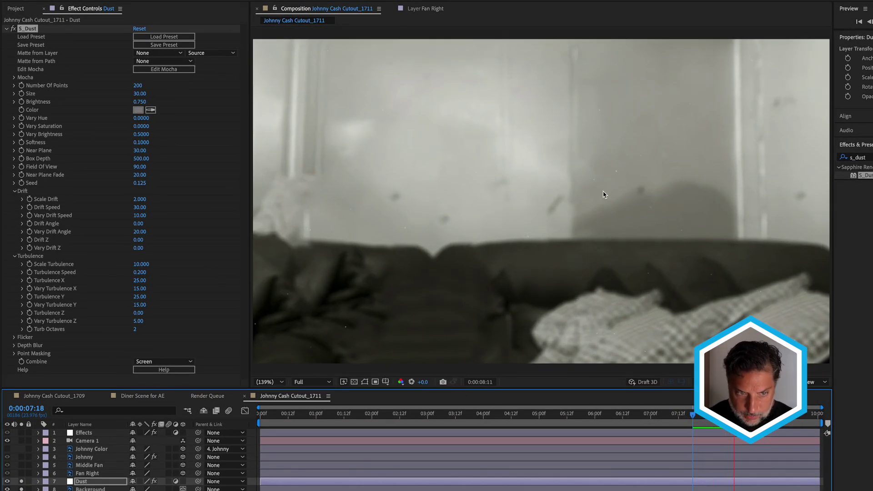
click(139, 94)
drag(153, 88, 203, 93)
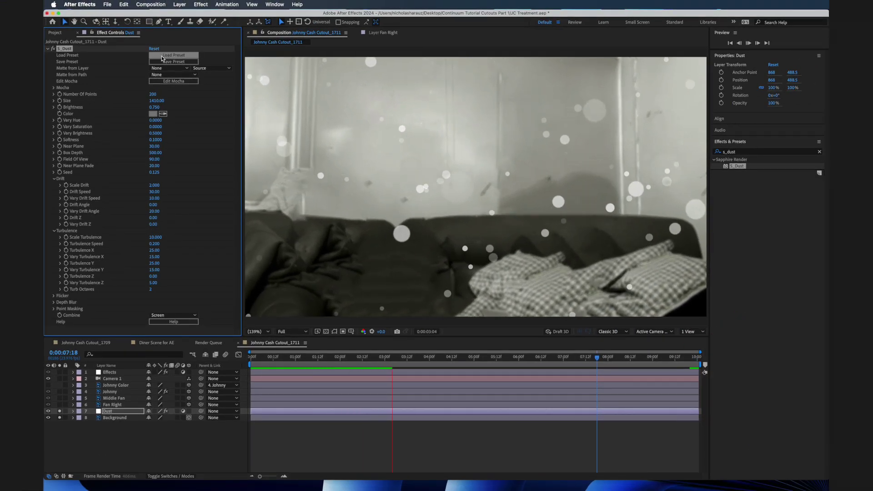
click(162, 56)
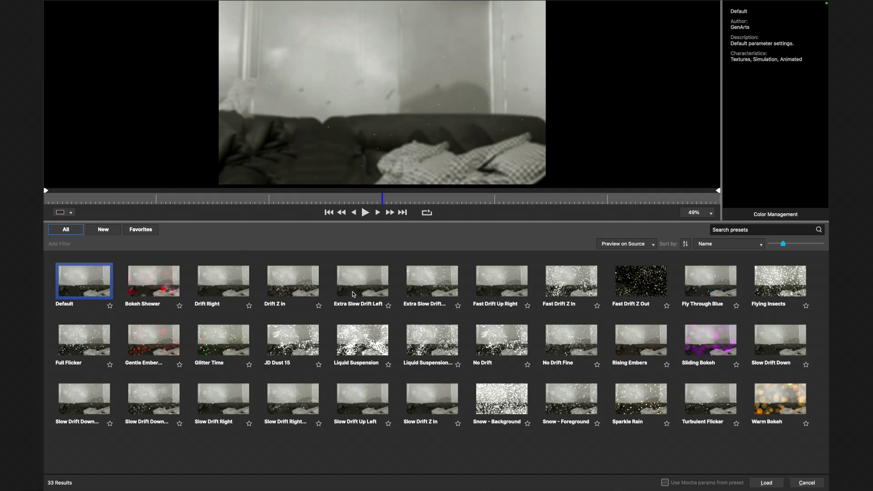
Step: Load the Extra Slow Drift Right preset from Sapphire's browser onto the Dust layer
click(430, 289)
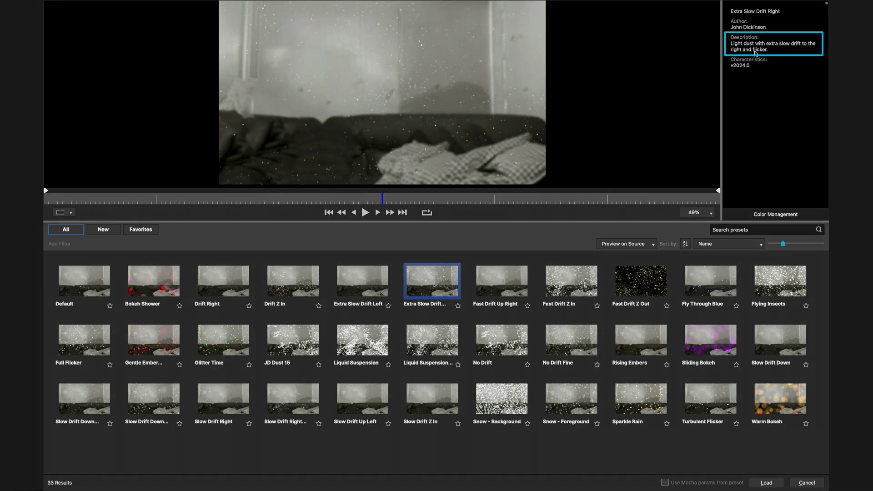
click(768, 483)
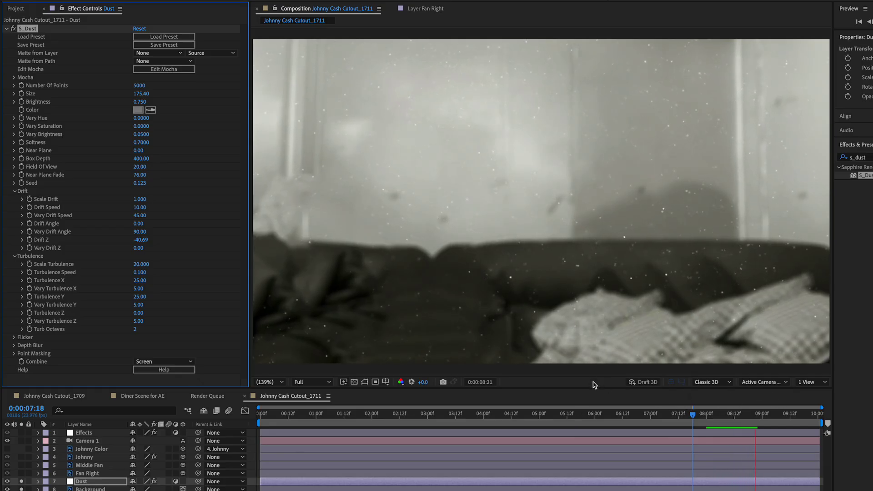
Step: Set preview resolution to Half and play the dust from near the start
click(311, 382)
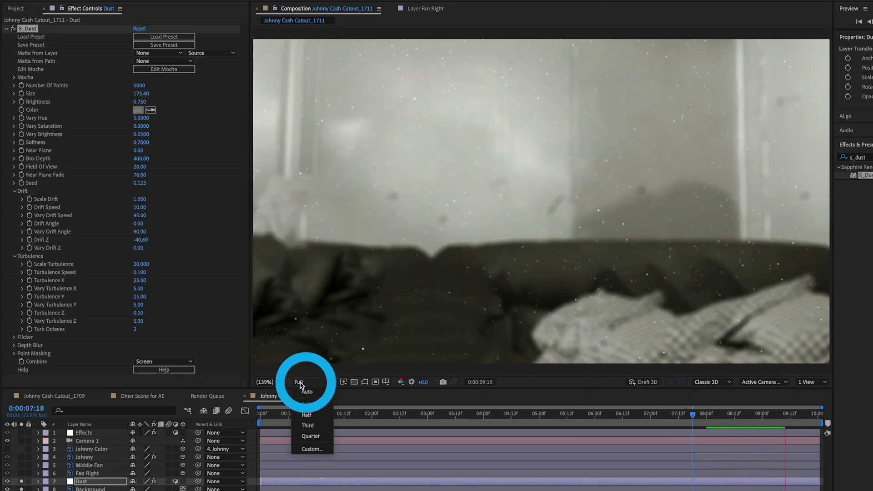
click(310, 412)
click(299, 419)
key(space)
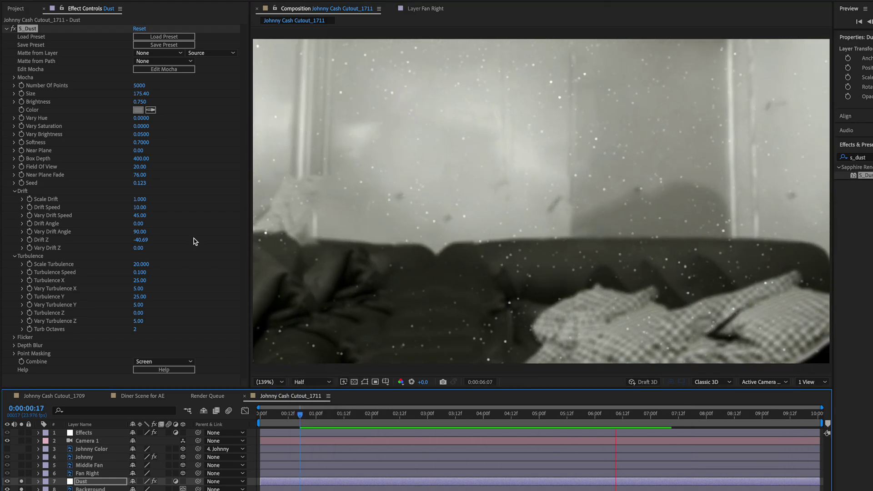
Step: Set S_Dust to 2000 points and Size 70, then unsolo the Dust layer
click(139, 85)
text(2000)
key(Return)
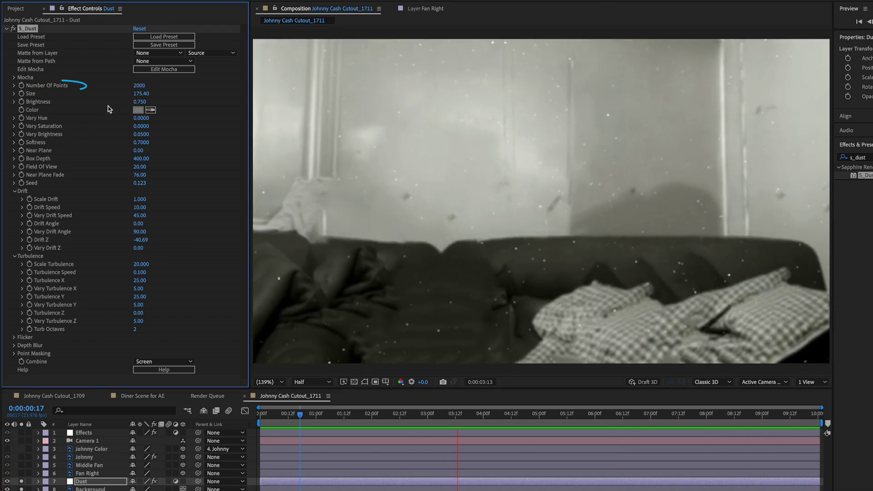
click(136, 94)
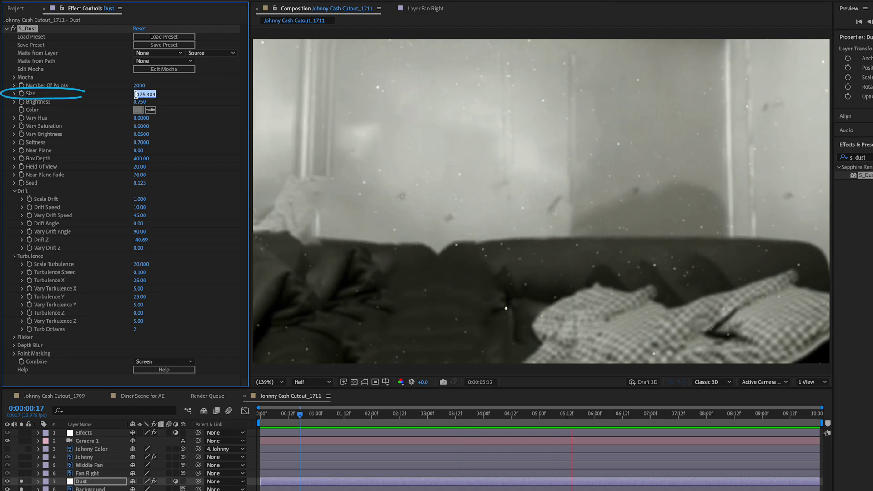
text(70)
key(Return)
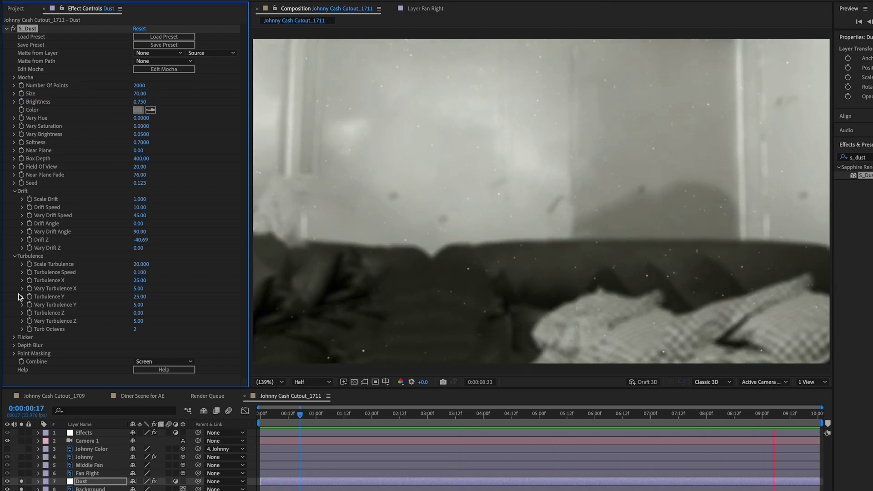
click(21, 481)
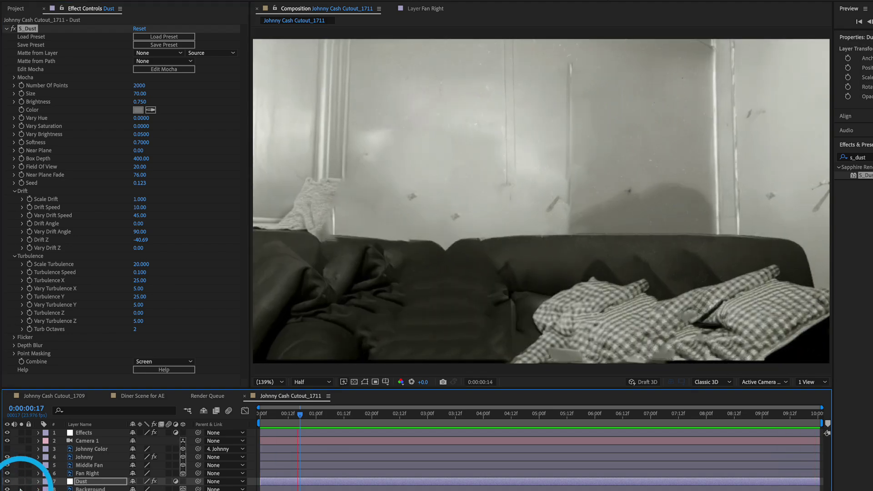
Step: Unsolo the Background layer to view the full composite with the drifting dust
click(22, 489)
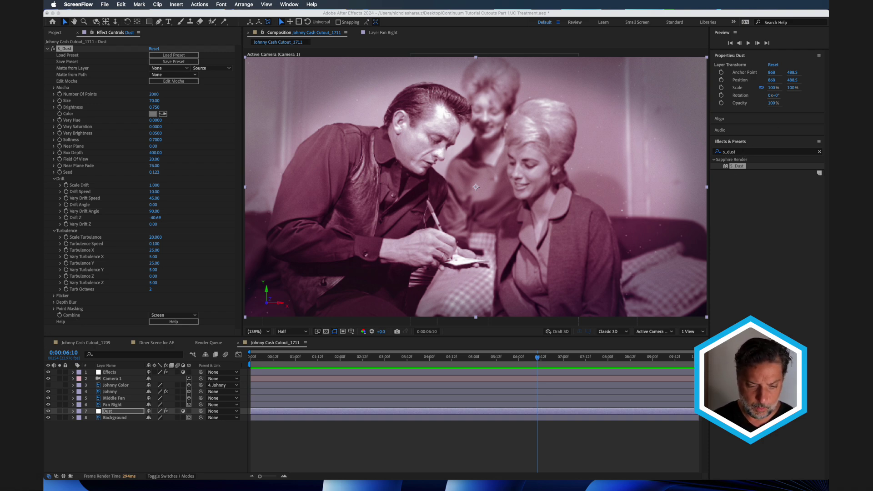
Step: Search 'texture' and apply BCC+Textures to the Effects layer
text(texture)
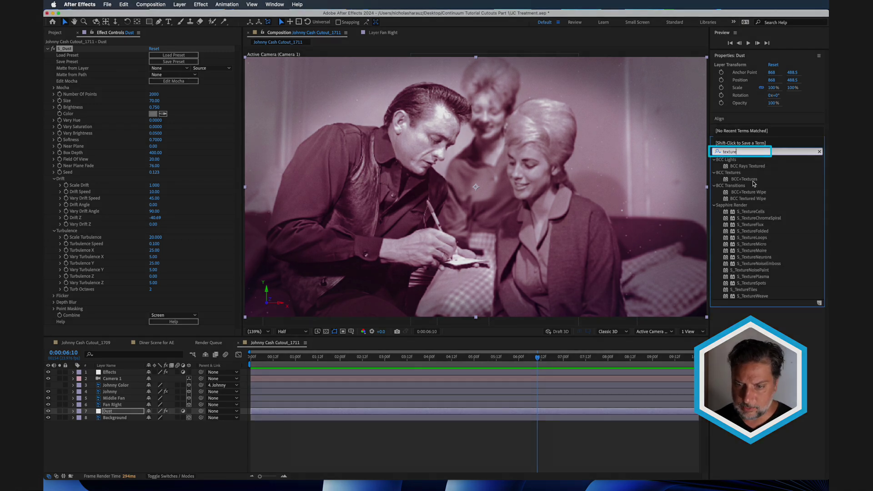
click(754, 180)
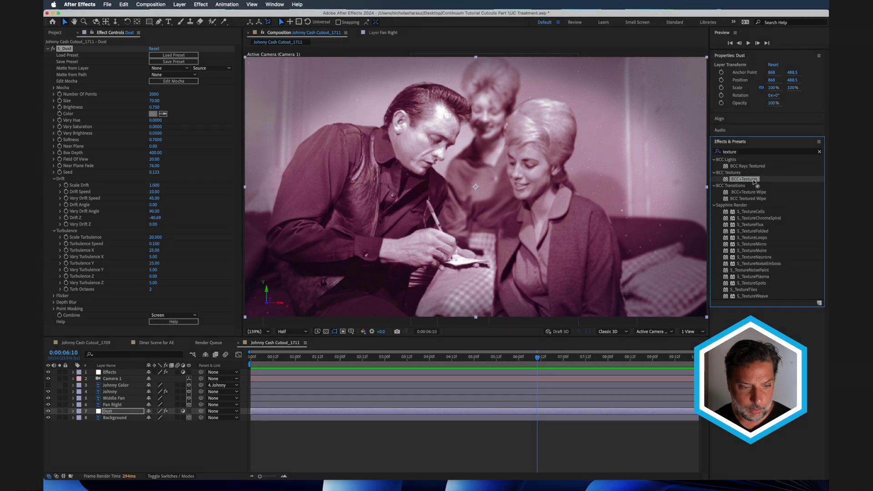
drag(754, 180, 109, 373)
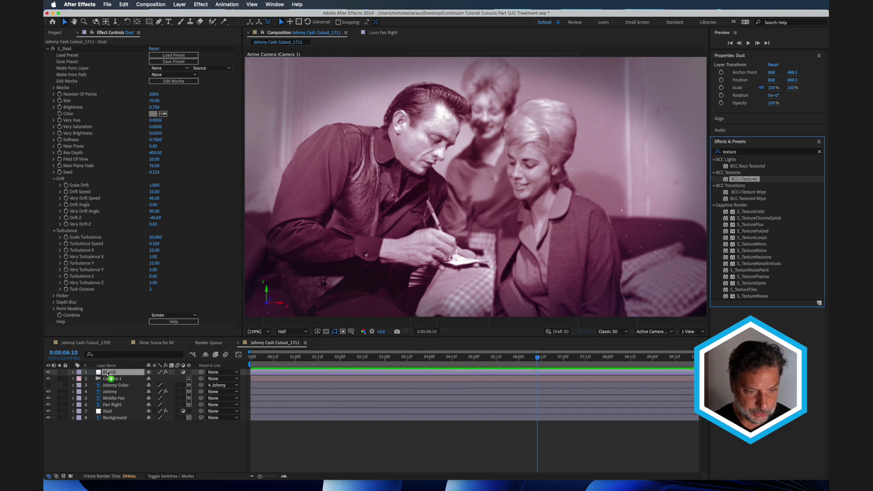
drag(109, 373, 108, 373)
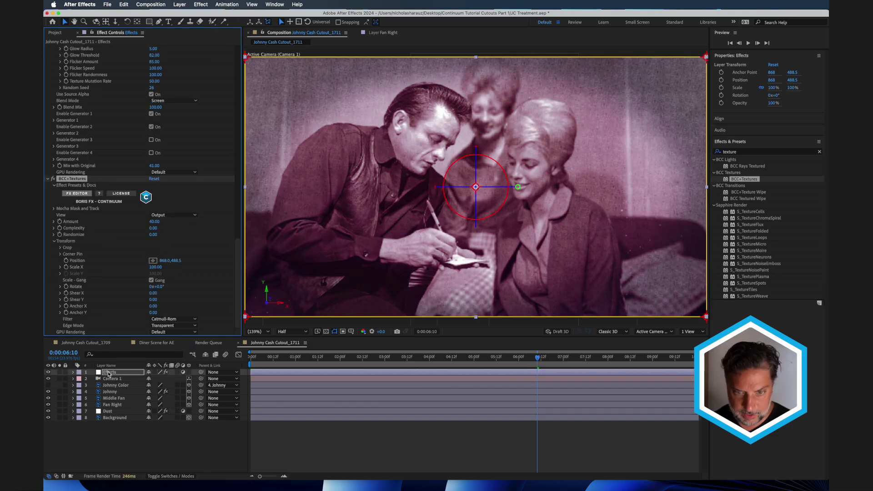
scroll(98, 151, up, 10)
scroll(98, 151, up, 10)
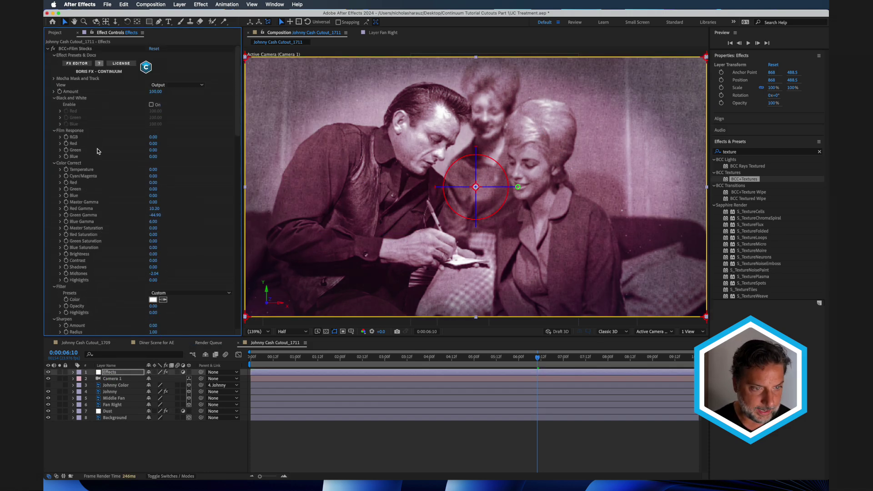
click(48, 49)
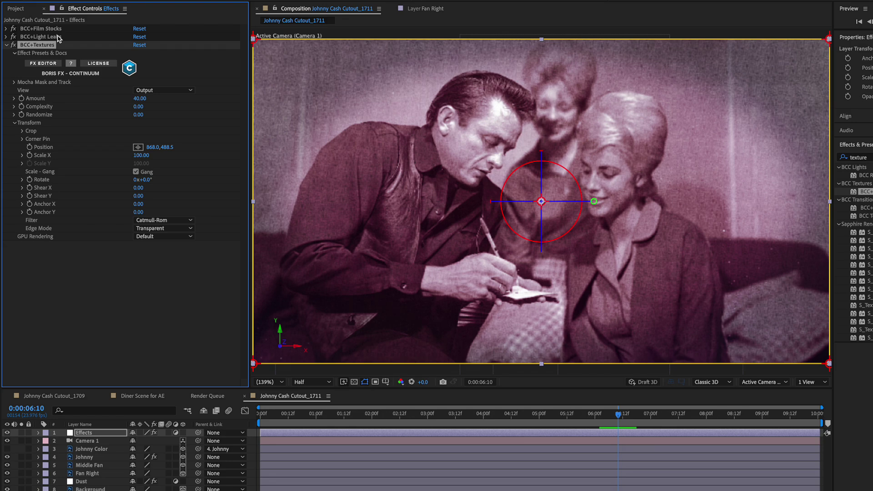
Step: Compare texture presets and apply Texture 23
click(44, 63)
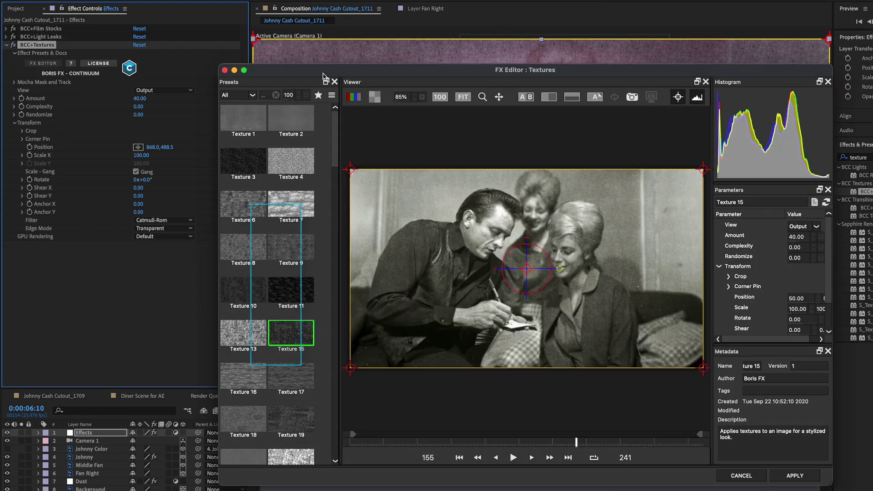
click(295, 287)
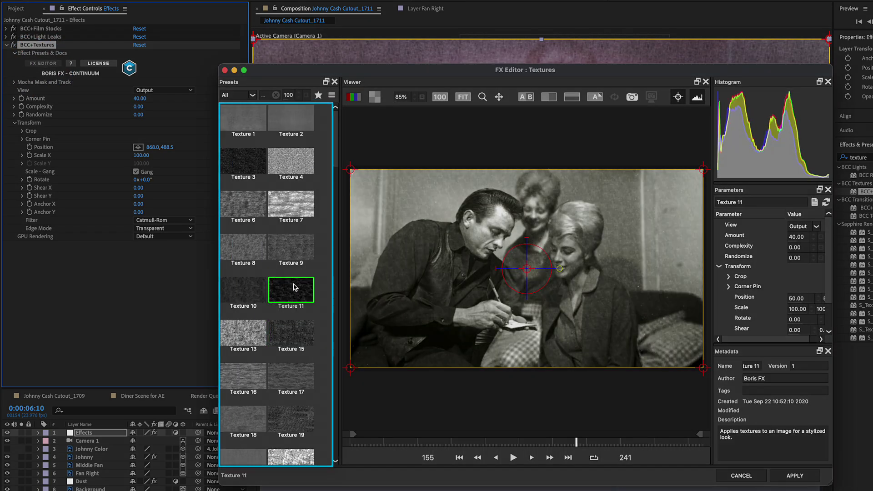
scroll(299, 363, down, 5)
click(297, 343)
click(260, 344)
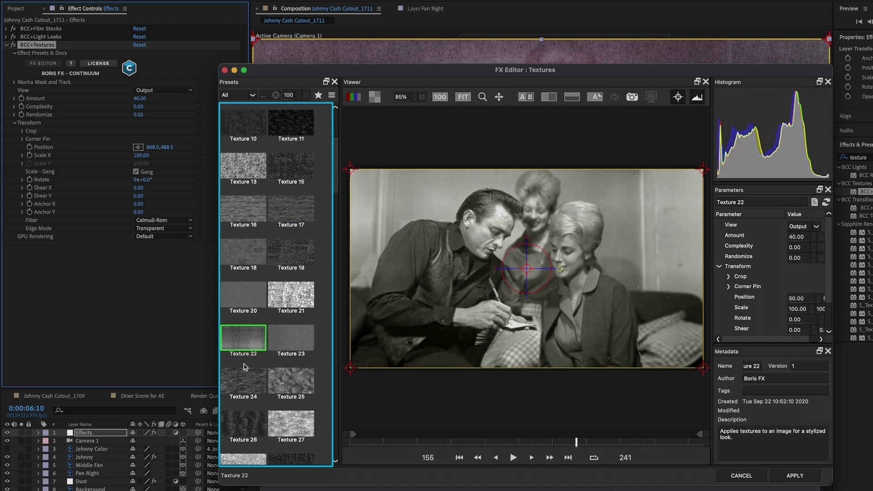
click(260, 375)
click(283, 345)
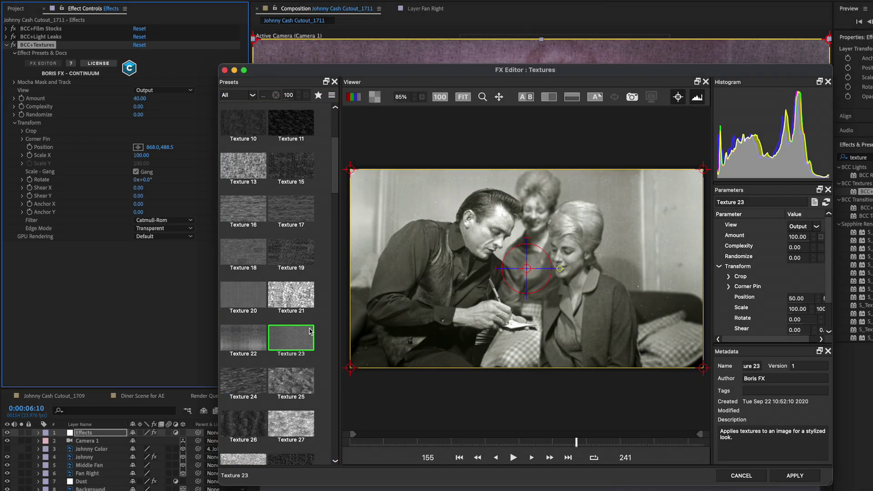
click(794, 475)
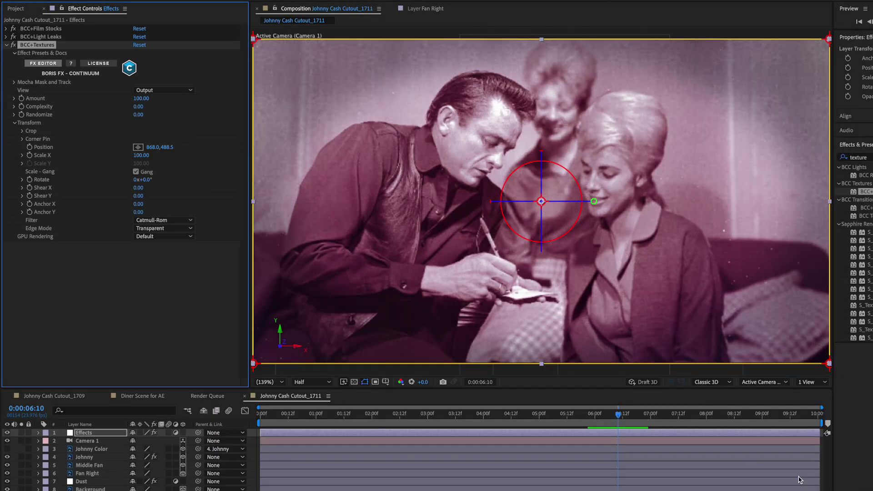
Step: Keyframe texture Amount at 100 at 0:00, drop it to 10 at three seconds, and preview
key(Home)
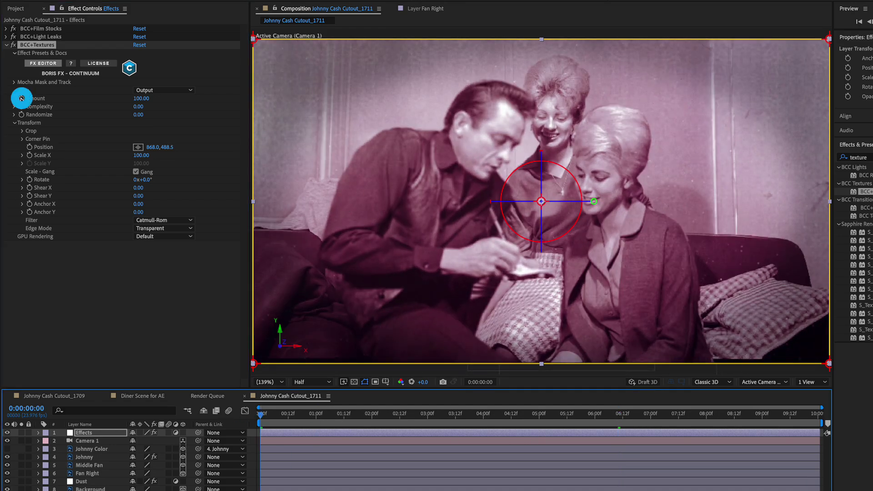
click(22, 98)
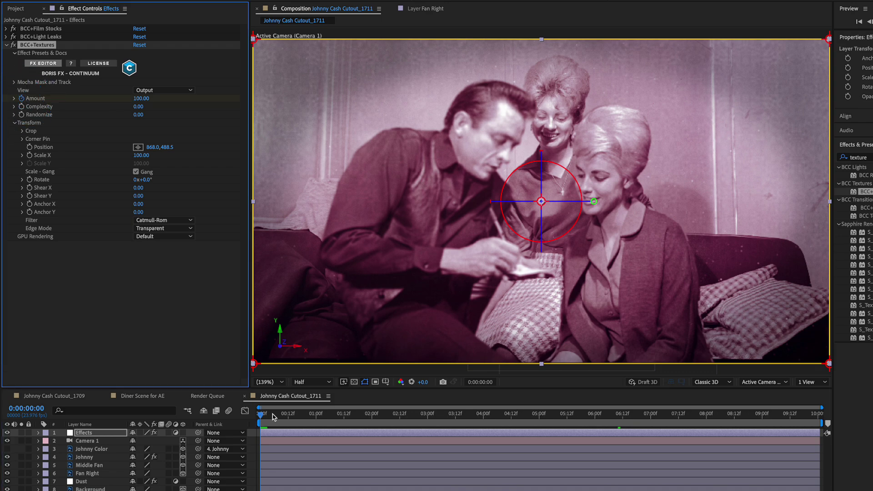
drag(273, 417, 427, 424)
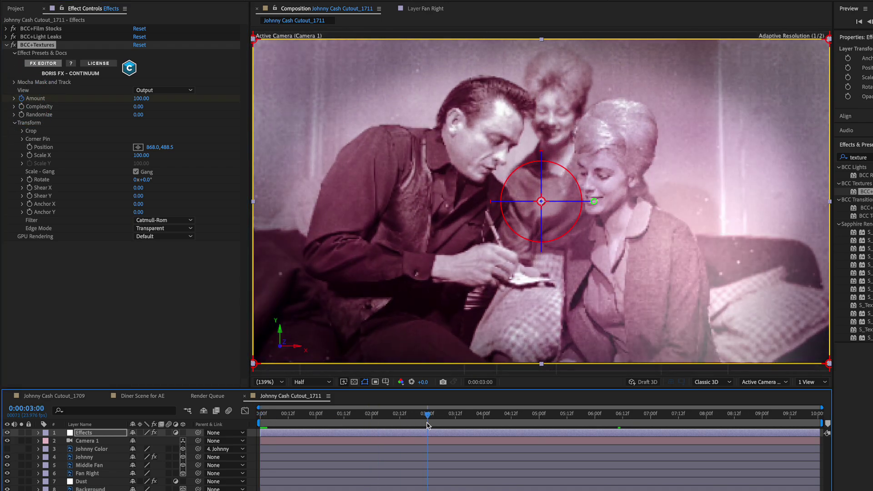
mouse_move(140, 99)
mouse_down()
mouse_move(120, 96)
mouse_move(96, 109)
mouse_up()
text(10)
key(Return)
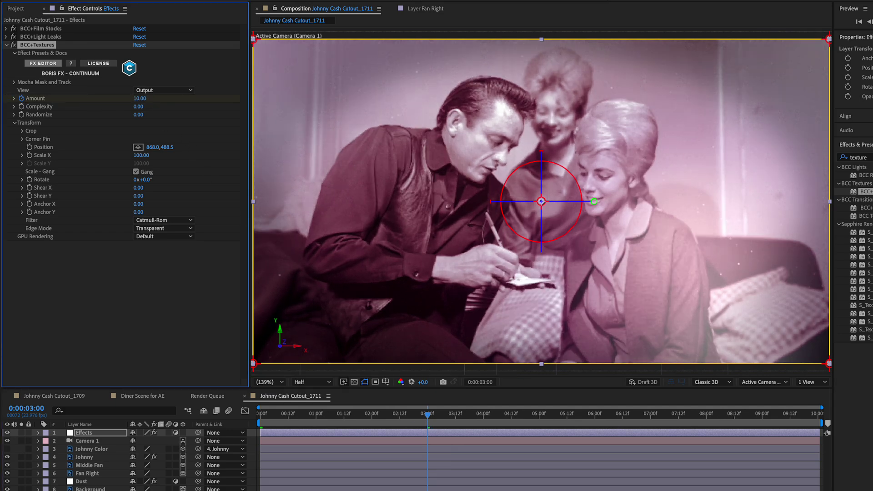
key(space)
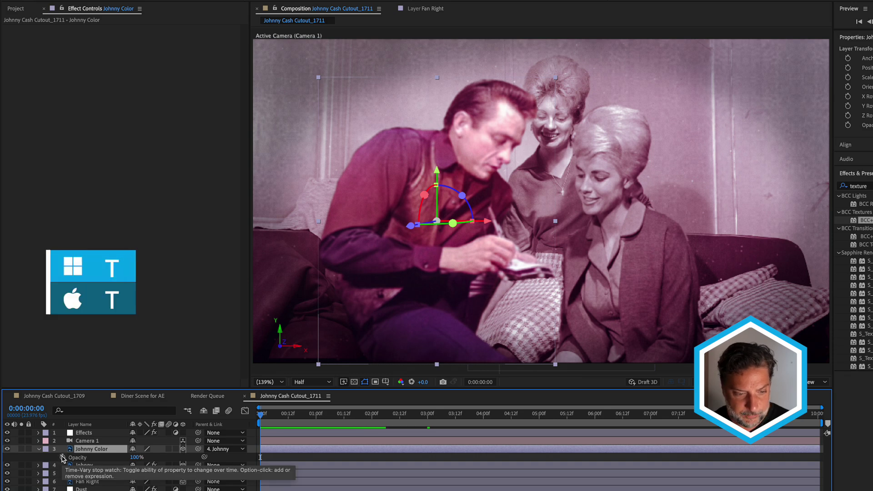
Step: Keyframe Johnny Color opacity from 10% at 0:00 up to 100% at three seconds
click(63, 457)
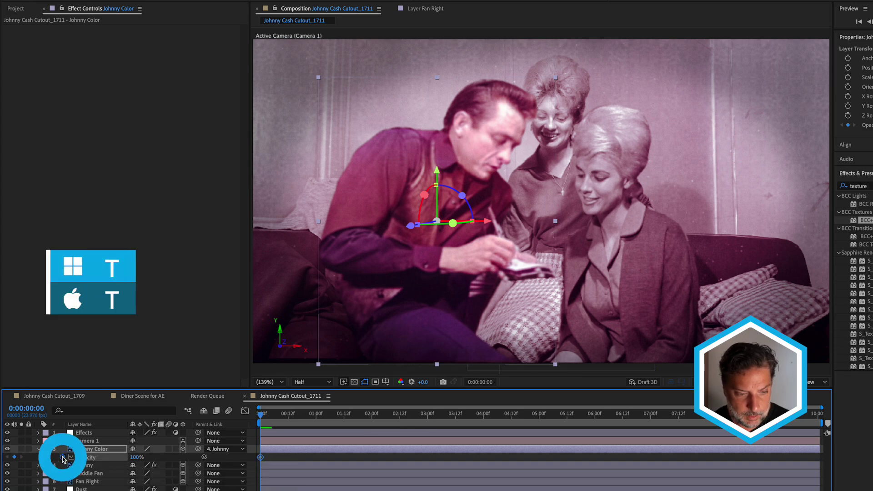
click(136, 458)
text(10)
key(Return)
drag(372, 417, 427, 419)
drag(135, 457, 304, 459)
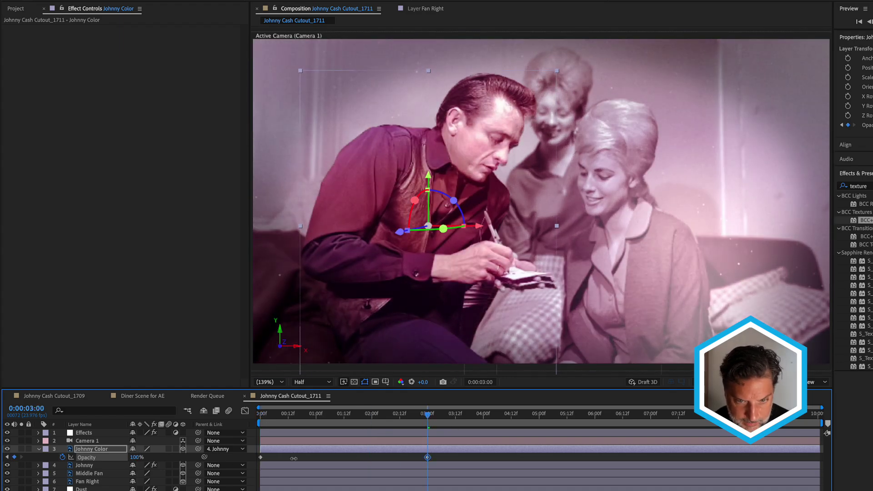
key(Home)
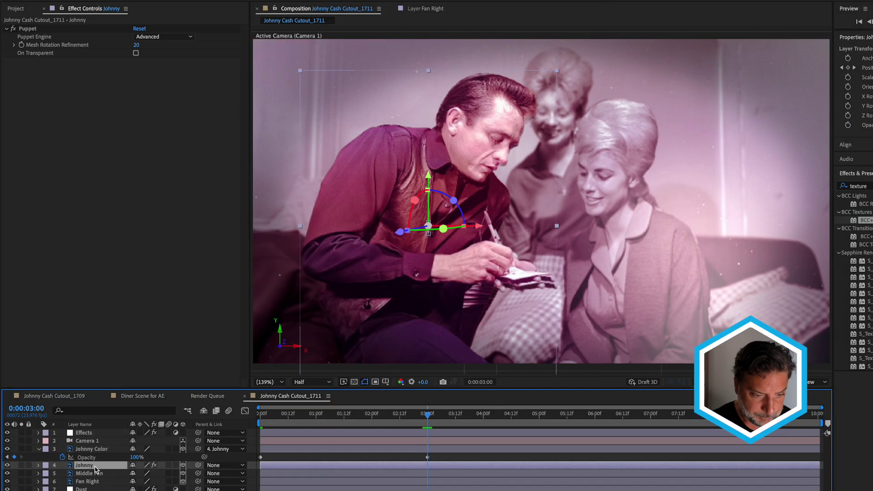
Step: Copy Johnny's Puppet effect, paste it onto Johnny Color at 0:00, and scrub to check
key(e)
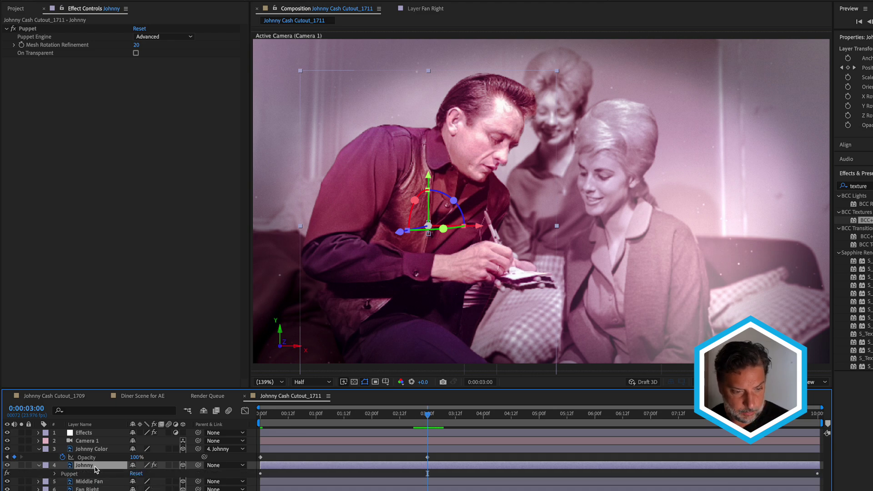
click(72, 474)
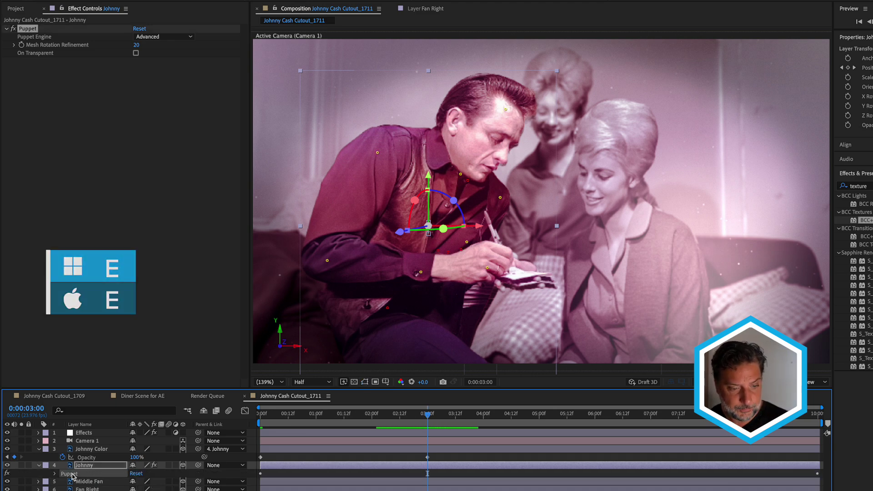
key(ctrl+c)
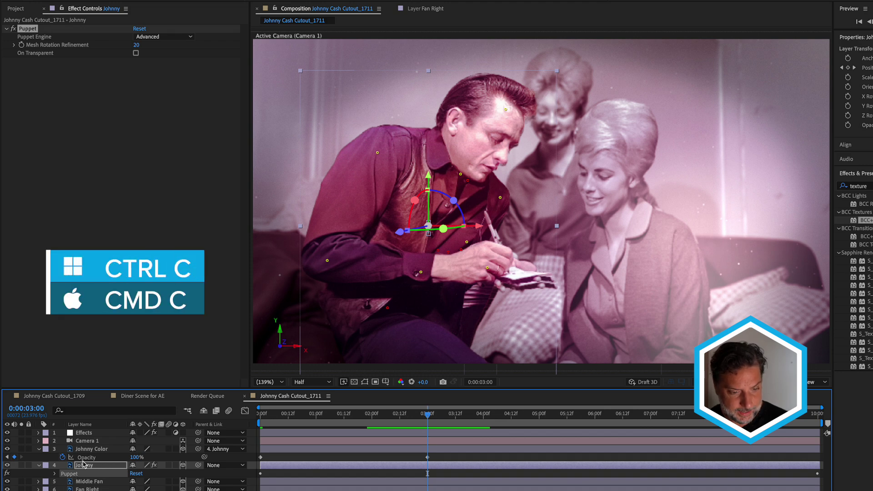
key(Home)
click(94, 450)
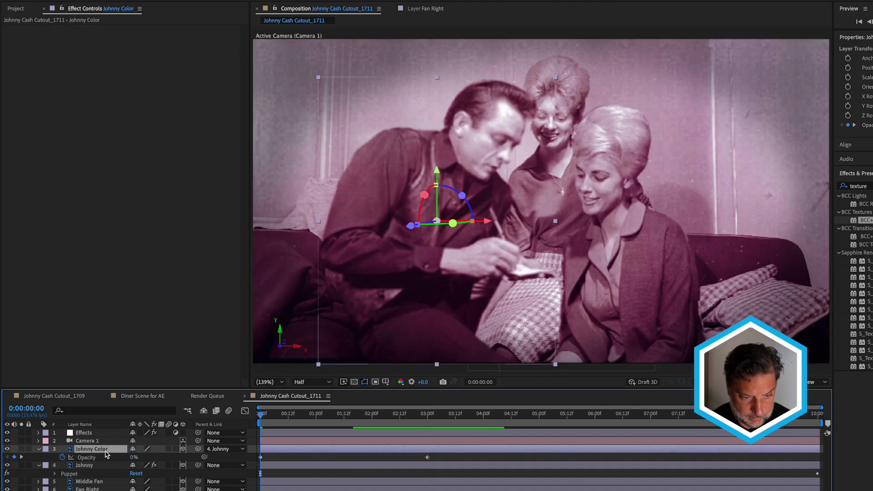
key(ctrl+v)
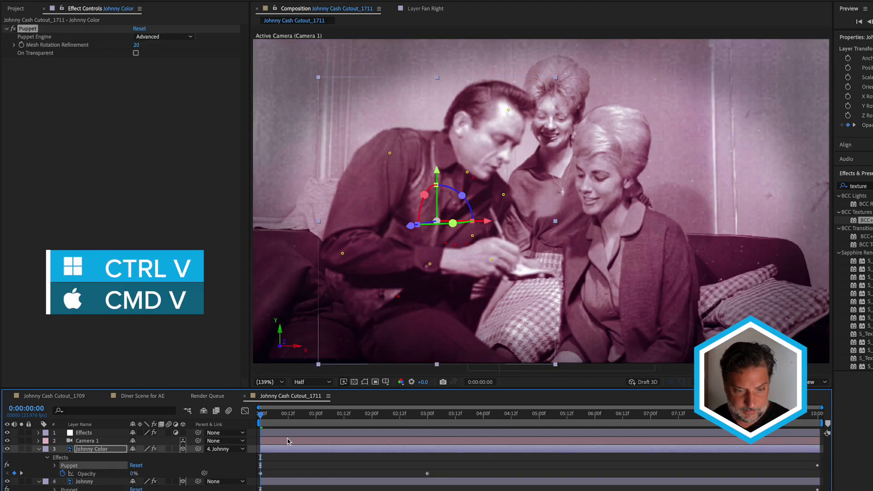
mouse_move(291, 413)
mouse_down()
mouse_move(423, 414)
mouse_move(870, 488)
mouse_up()
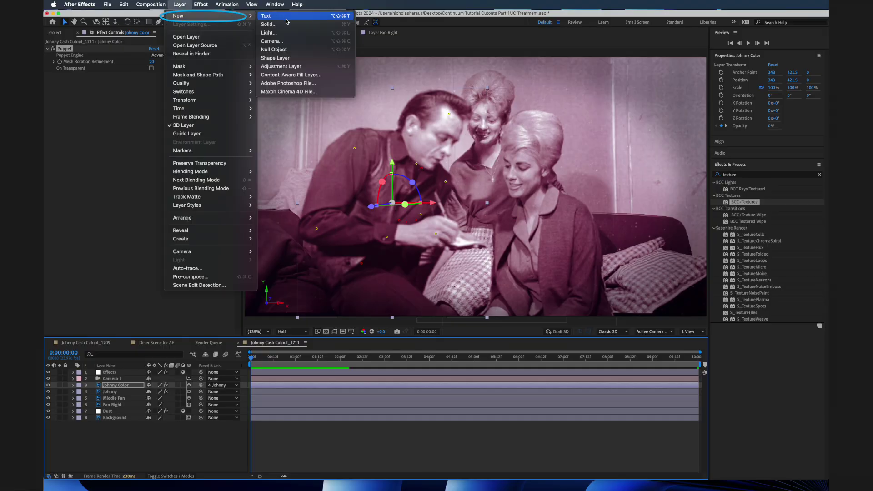
Step: Add a Flicker adjustment layer and apply BCC Light Flicker to it
click(293, 65)
text(Flicker)
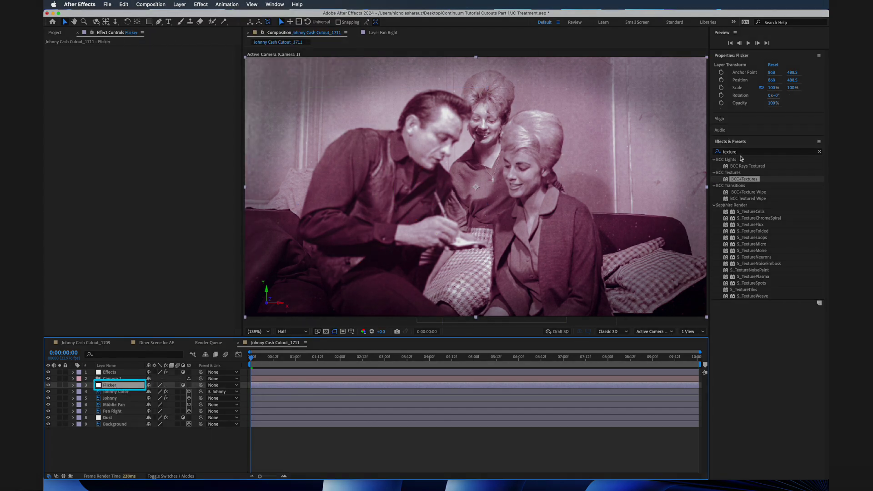
click(741, 153)
text(light flicker)
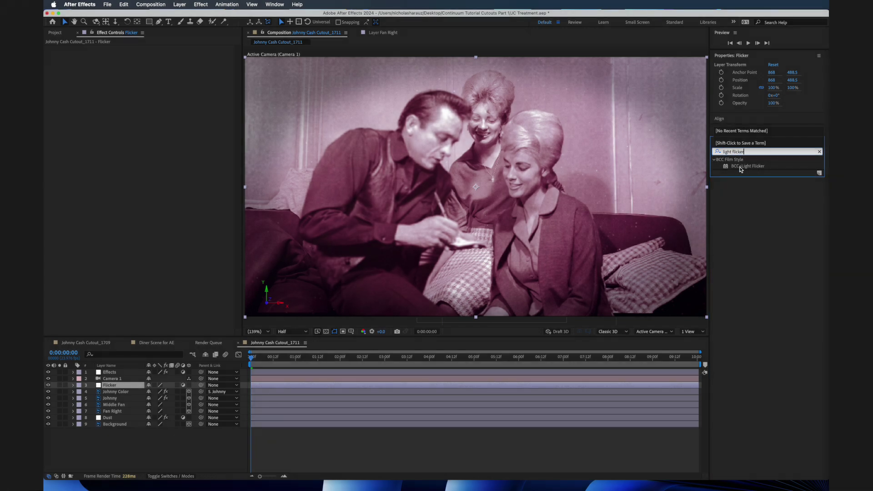
double_click(741, 166)
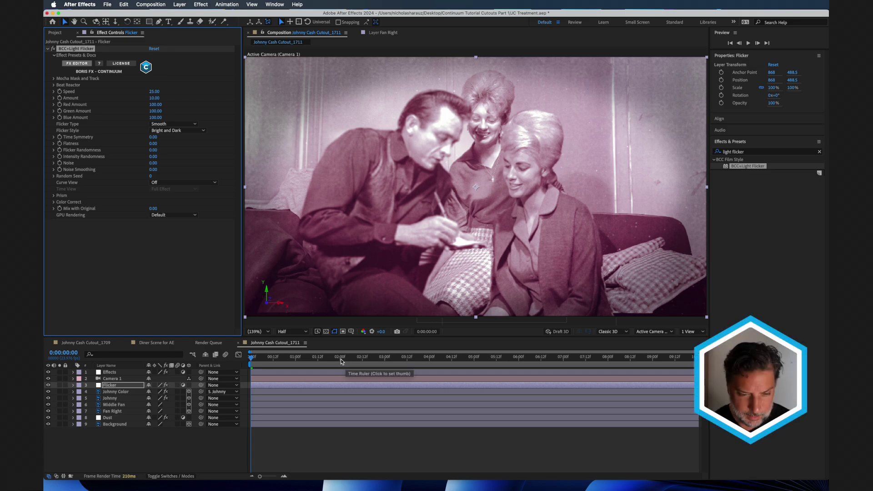
Step: Trim the Flicker layer to end at exactly one second
click(294, 361)
drag(297, 361, 296, 364)
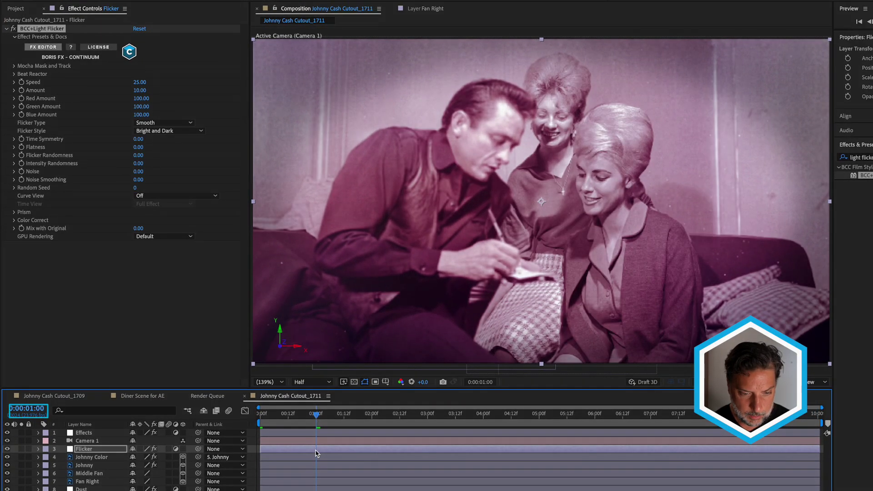
click(317, 453)
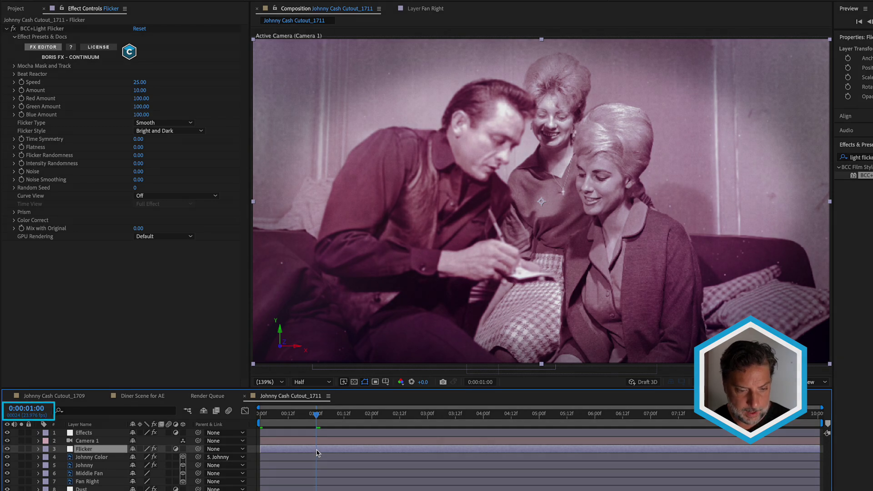
key(alt+bracketright)
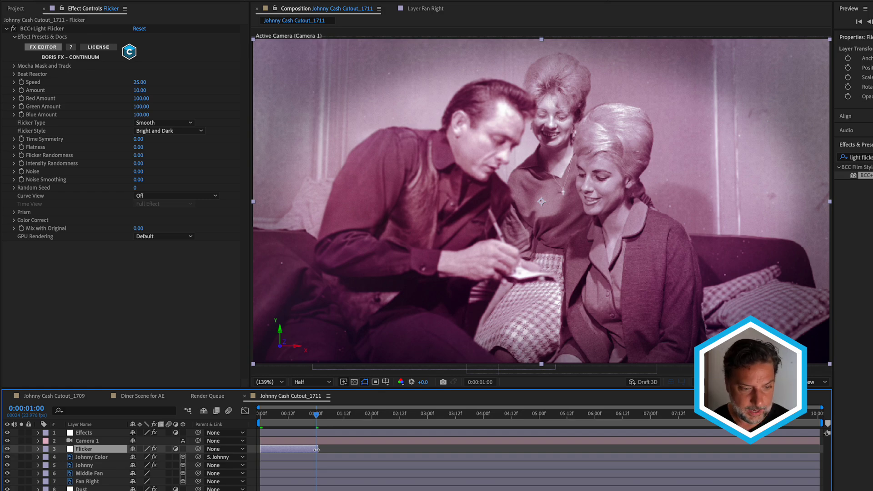
Step: Choose the Paparazzi Photo Flash preset in Light Flicker's FX Editor browser
click(42, 47)
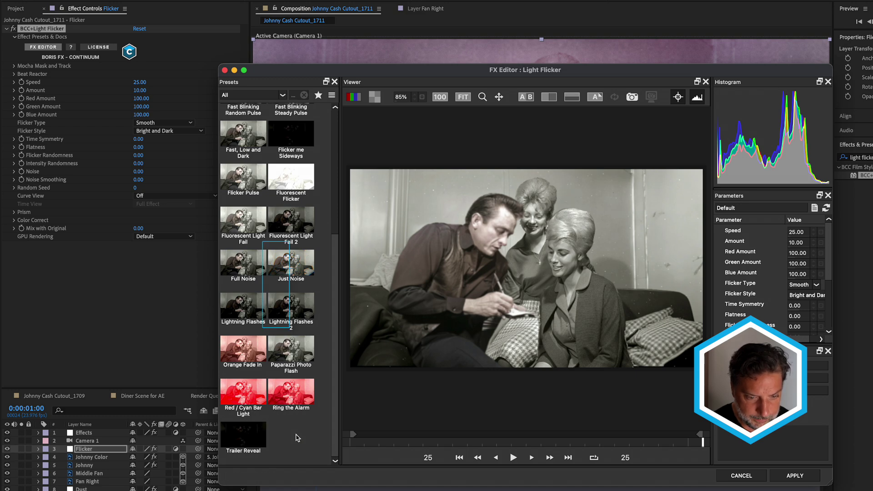
scroll(293, 437, up, 2)
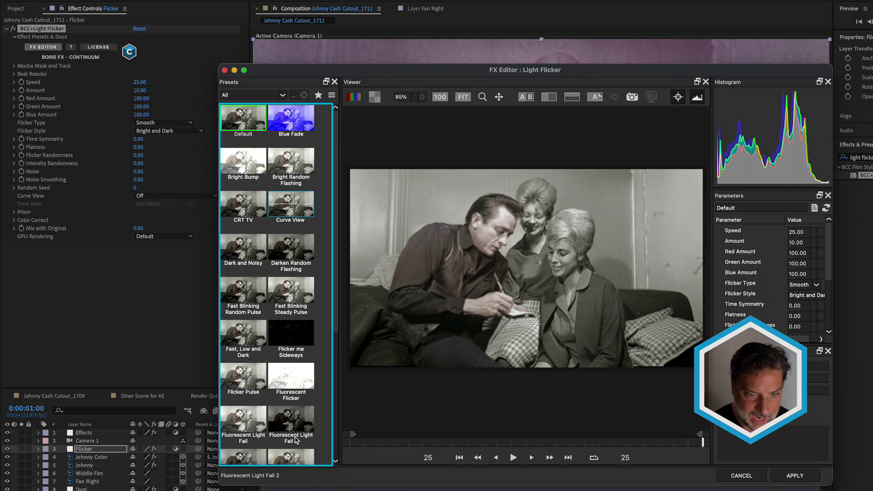
scroll(286, 367, down, 2)
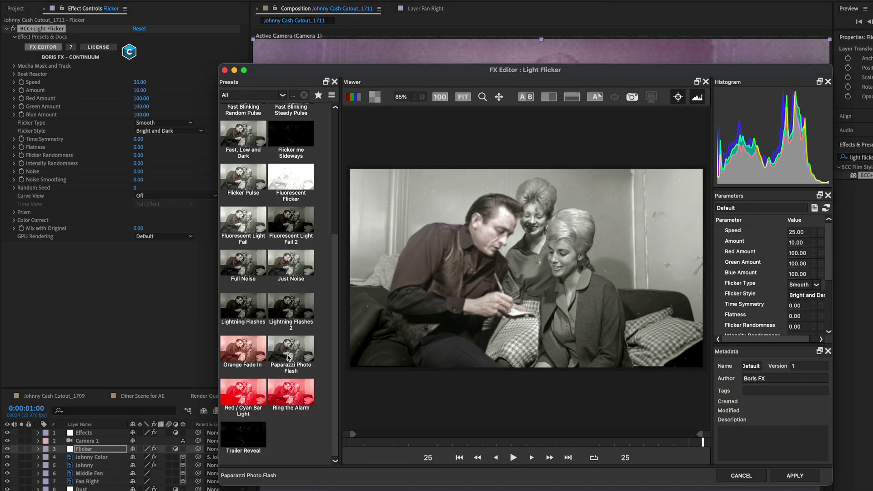
click(288, 358)
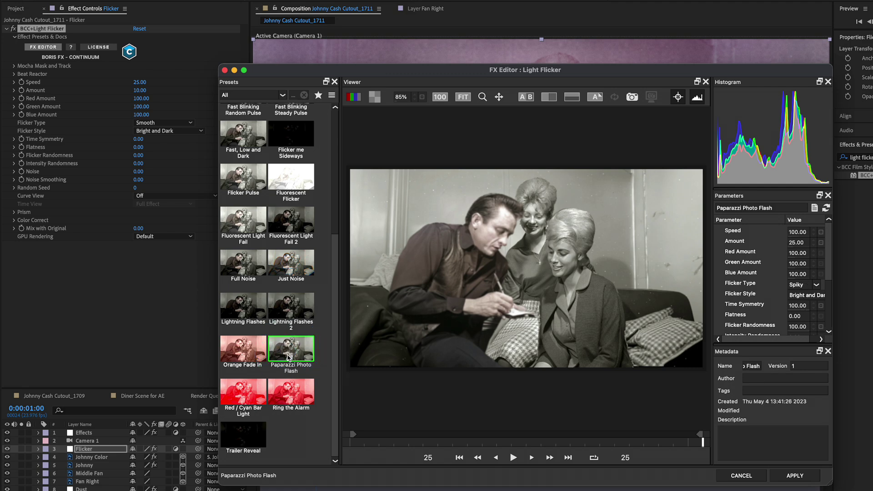
Step: Apply the Paparazzi Photo Flash preset and raise its Amount to 72
click(795, 476)
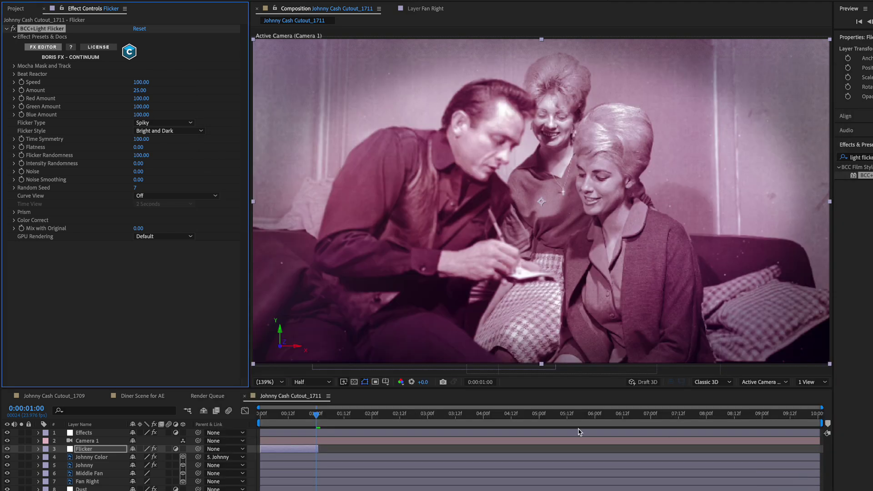
drag(317, 415, 279, 416)
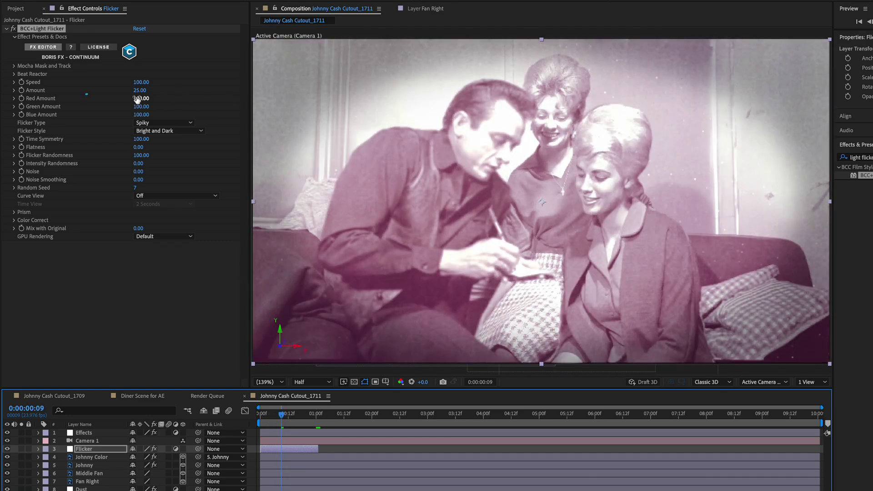
drag(138, 91, 151, 90)
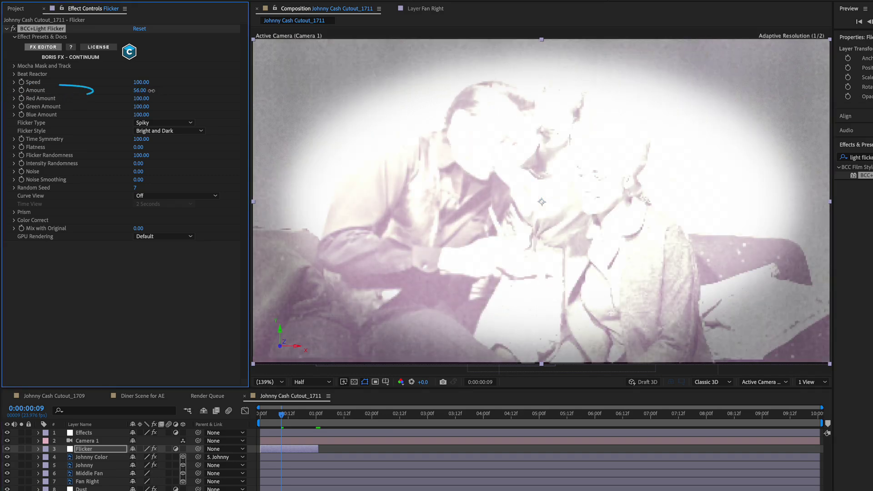
drag(153, 90, 156, 87)
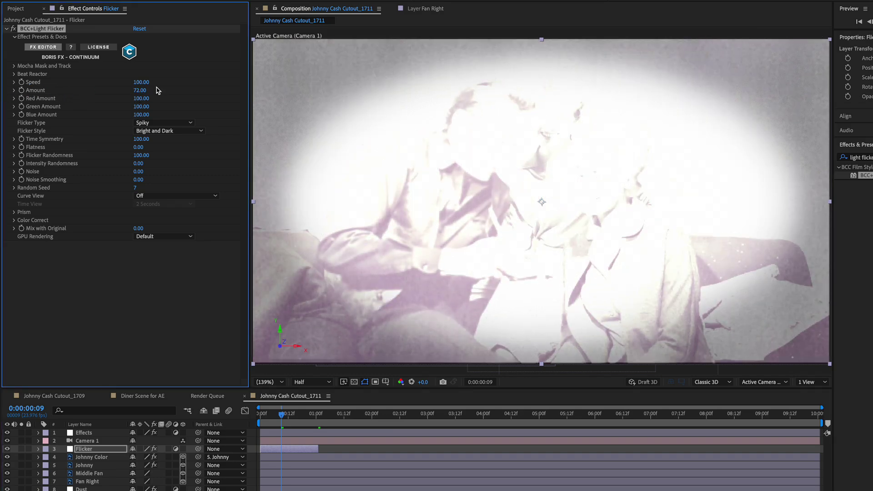
click(261, 414)
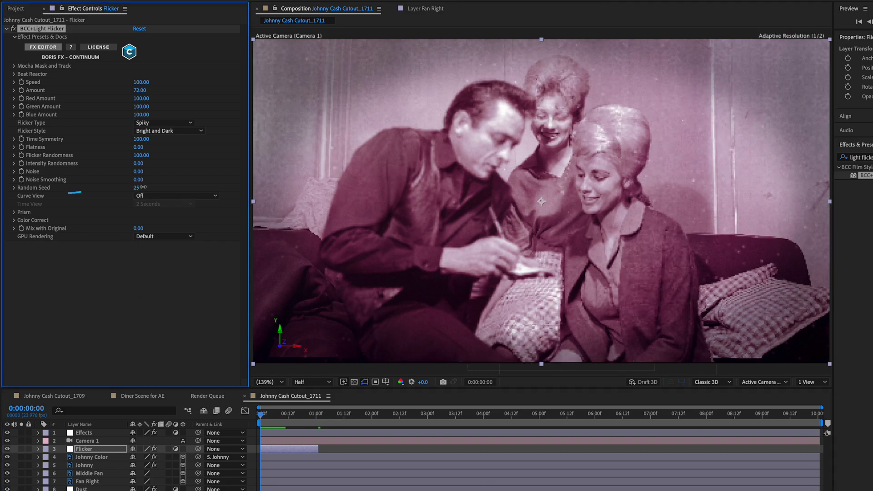
Step: Set Random Seed to 47 and Flicker Style to Brighten Only, previewing the flicker
drag(139, 187, 153, 187)
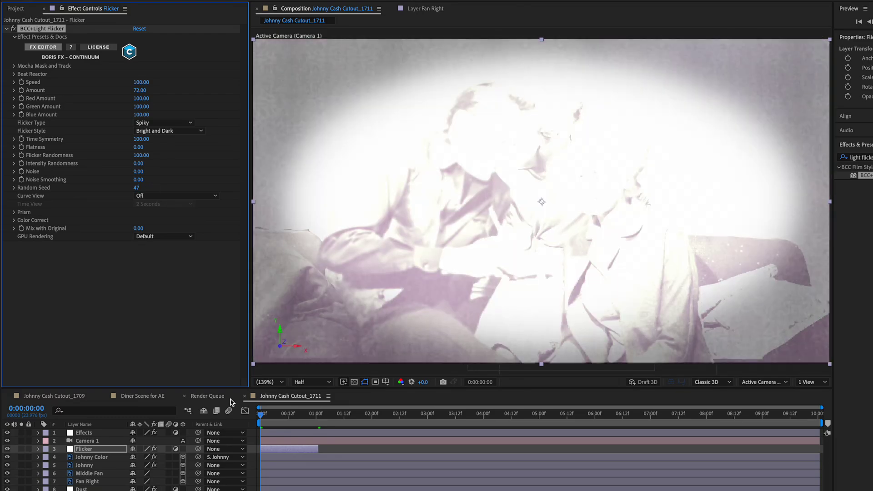
key(space)
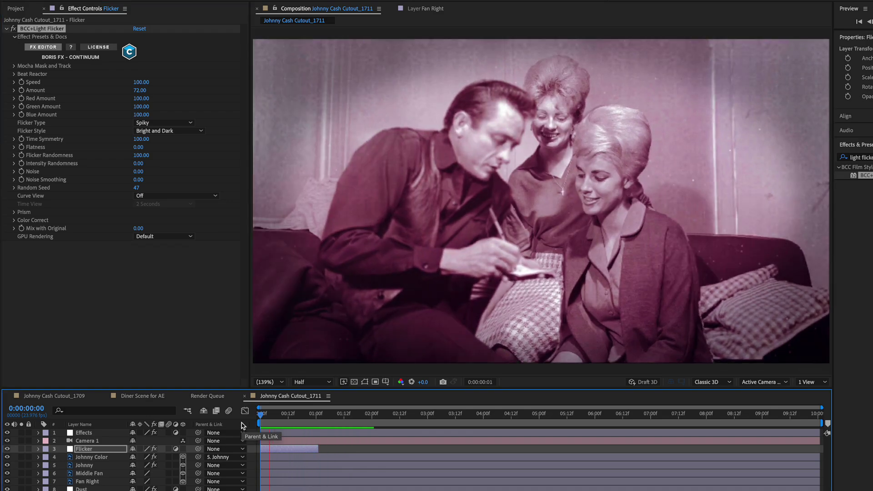
key(space)
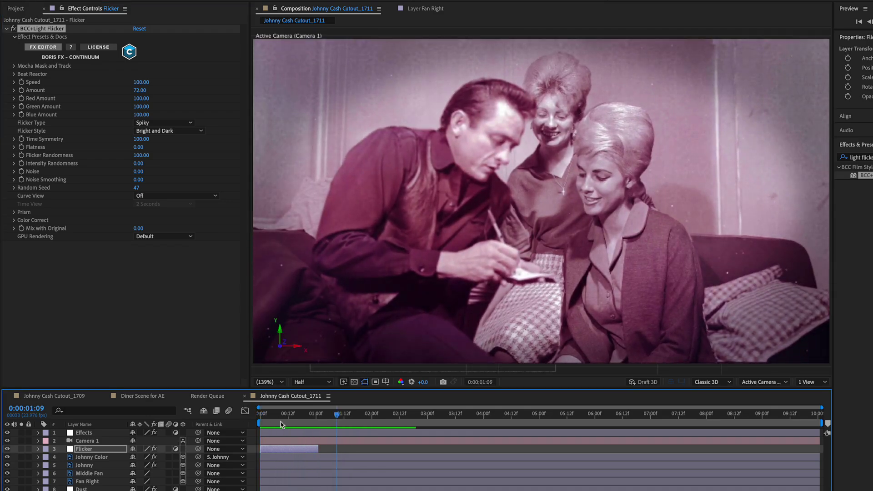
click(281, 423)
click(170, 132)
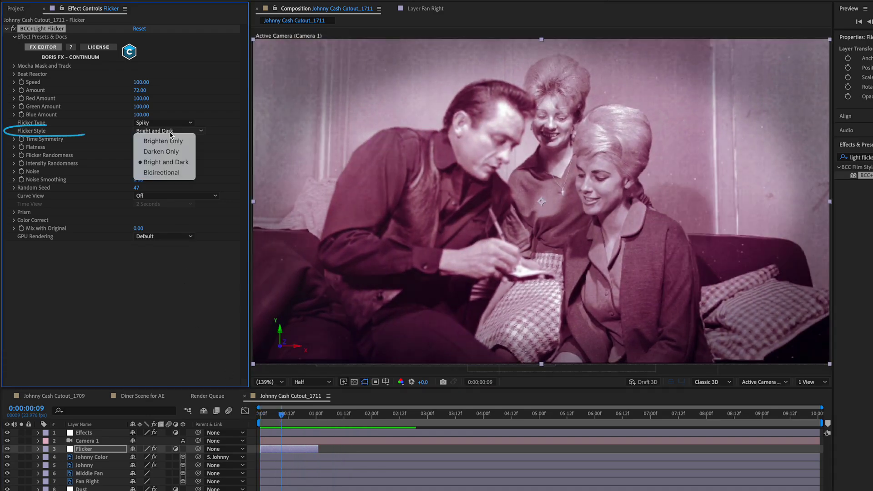
click(167, 146)
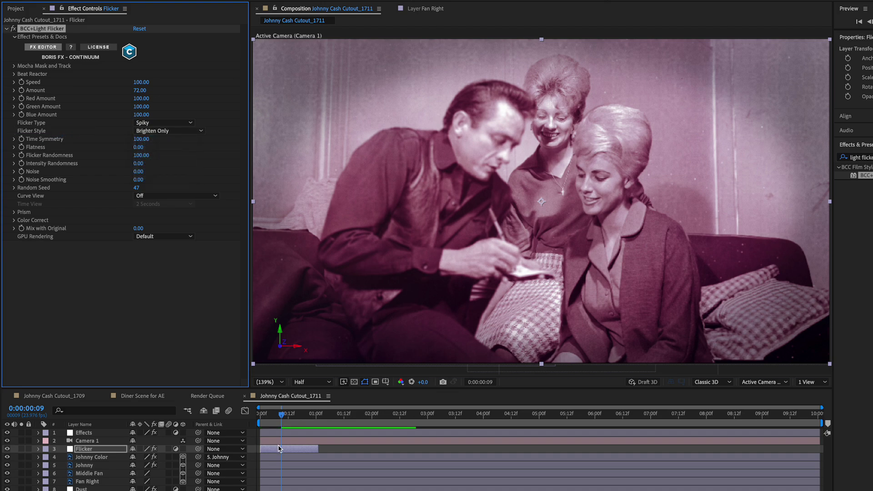
key(space)
Step: Stop the flicker preview and return to the start of the comp
click(257, 417)
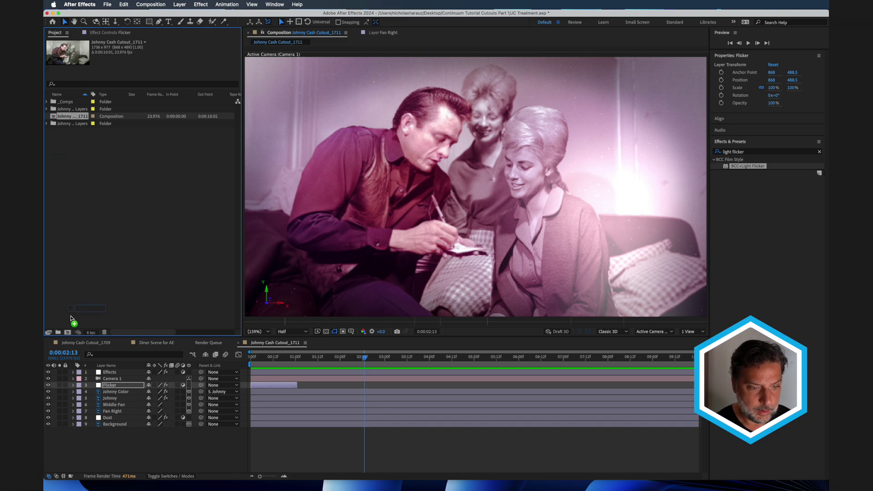
Step: Nest the flicker comp in a new comp and set its preset to UHD (4K) 3840x2160 23.976
drag(62, 334, 68, 333)
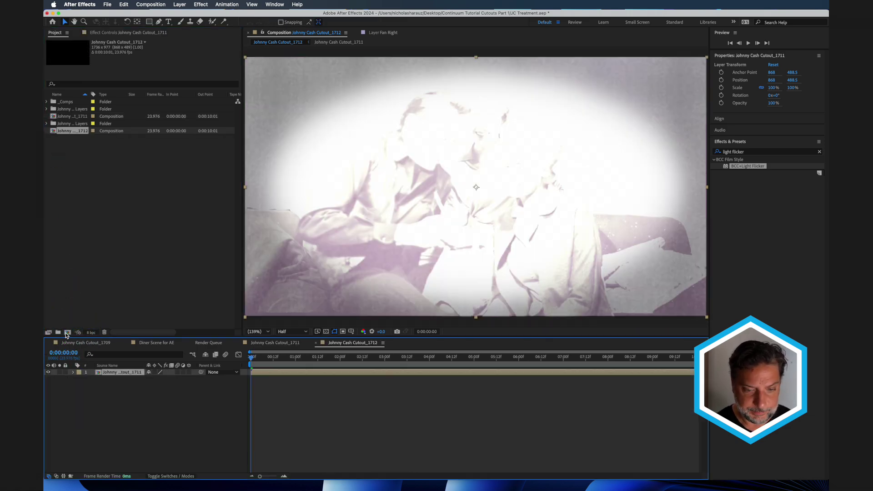
click(340, 358)
click(150, 5)
click(167, 7)
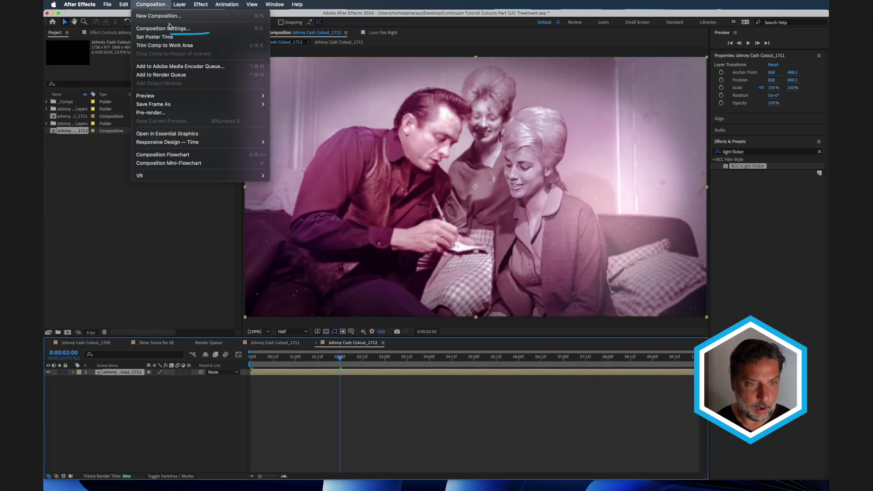
click(169, 28)
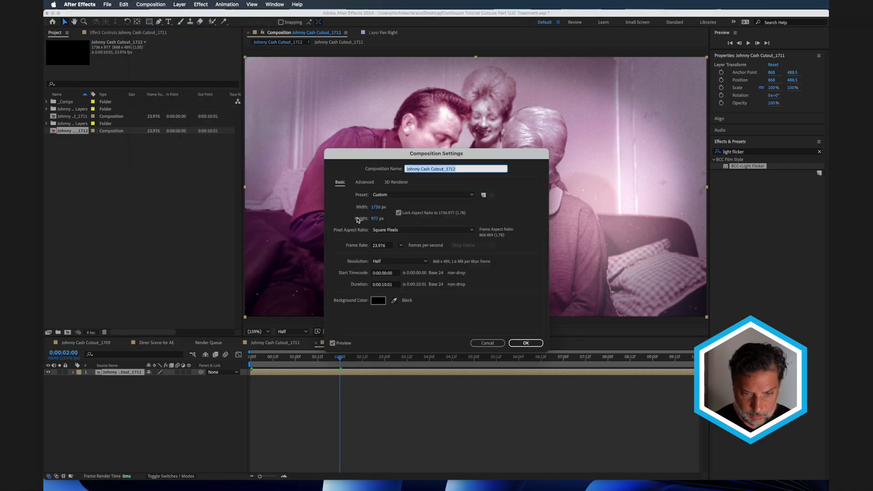
click(389, 196)
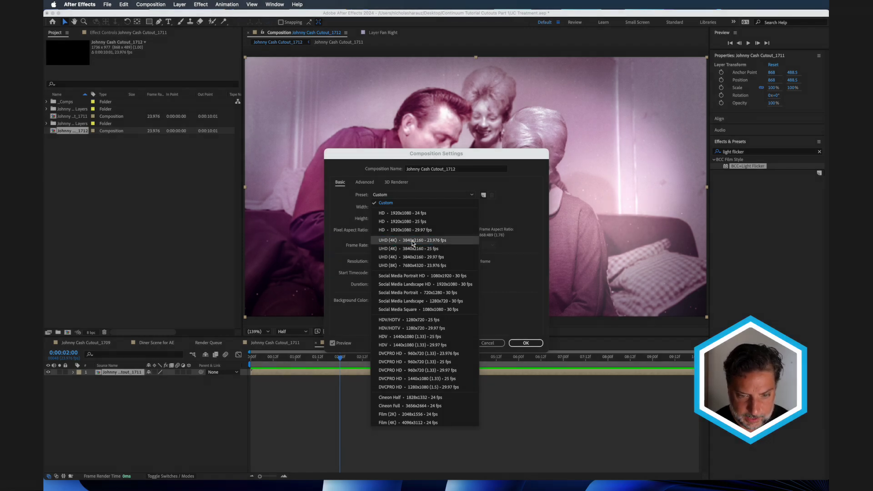
click(413, 241)
click(522, 342)
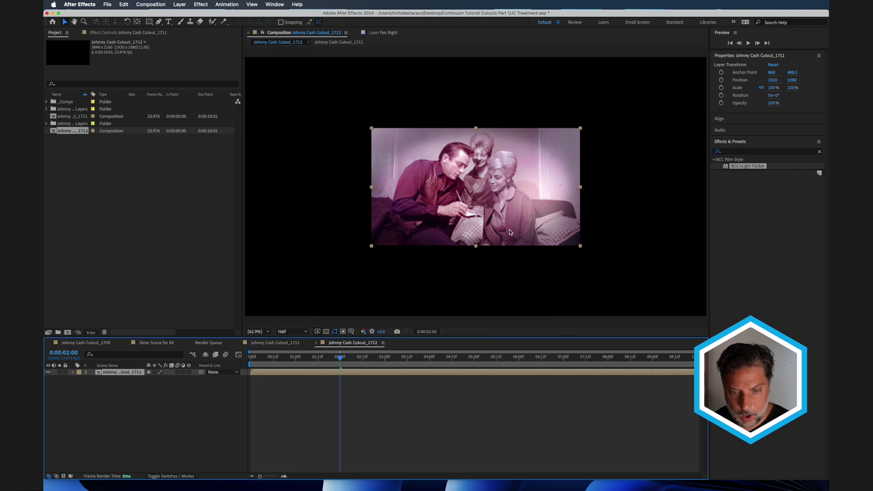
Step: Search effects for 'upres' and drag BCC+UpRes ML onto the Johnny Cash Cutout_1712 layer
click(740, 153)
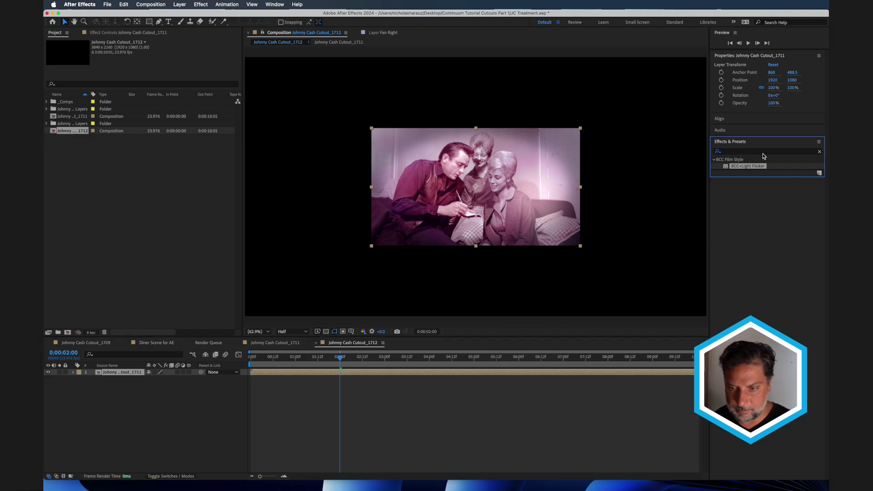
click(819, 152)
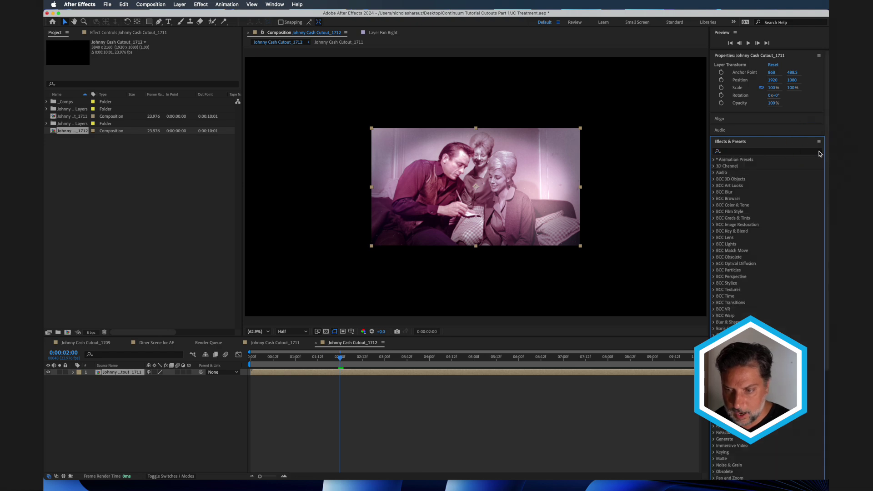
click(799, 152)
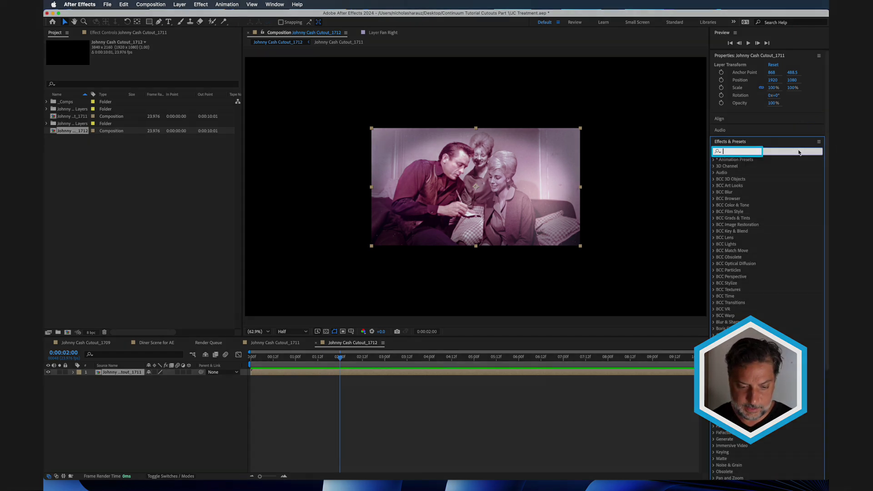
text(upres)
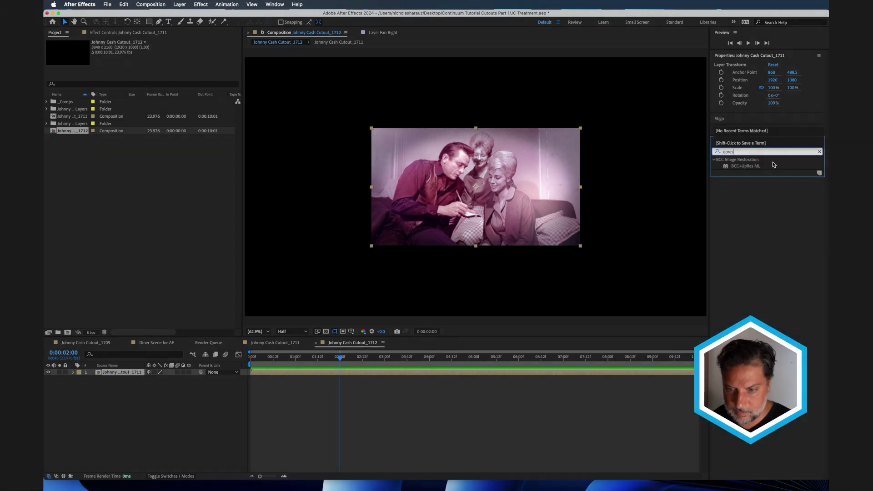
click(762, 166)
drag(762, 166, 520, 193)
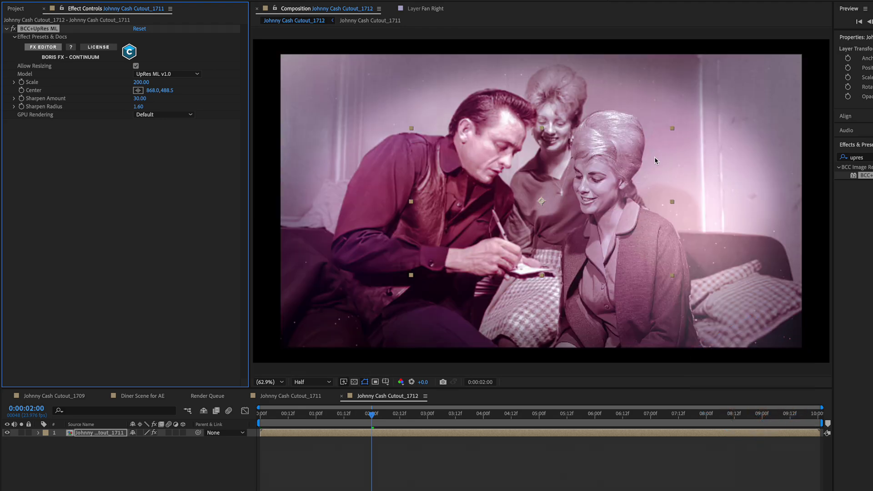
Step: Set UpRes ML Scale to 222 and Sharpen Amount from 30 to 5
key(comma)
key(comma)
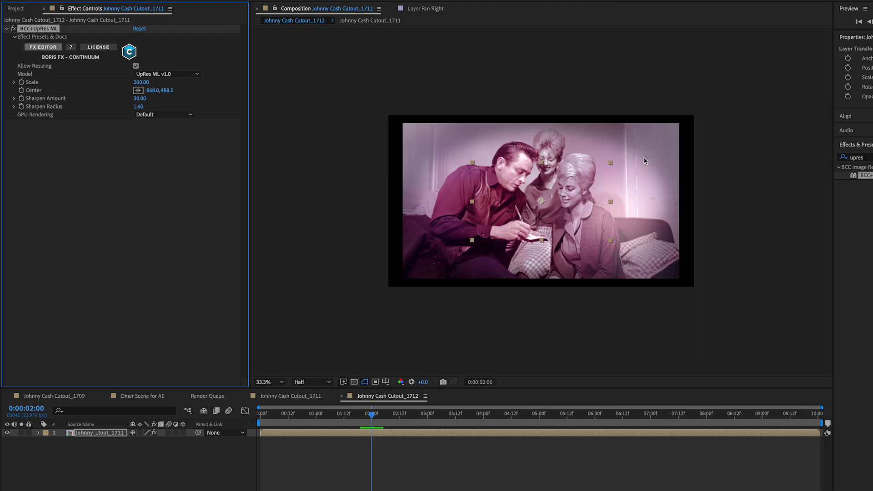
click(137, 79)
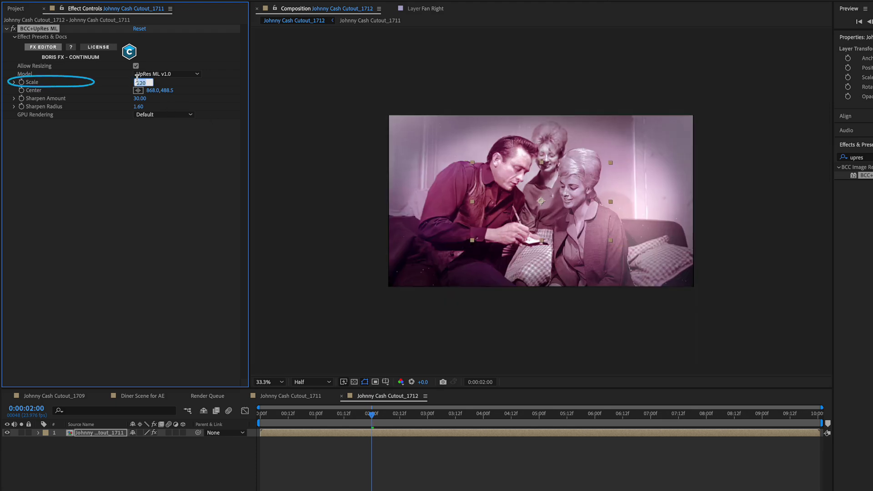
key(Return)
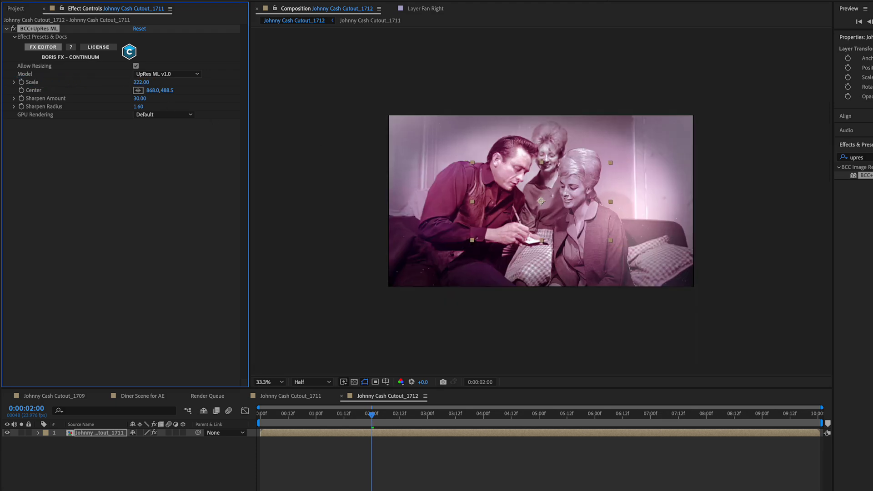
key(period)
key(period)
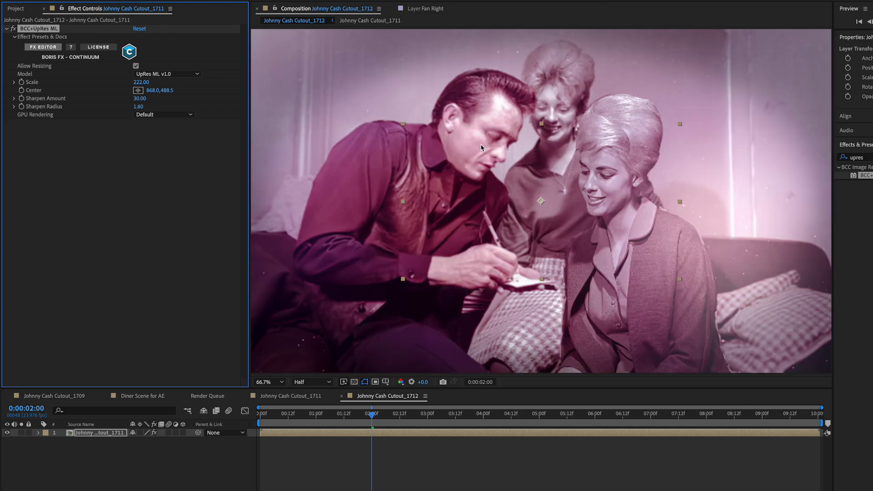
click(490, 419)
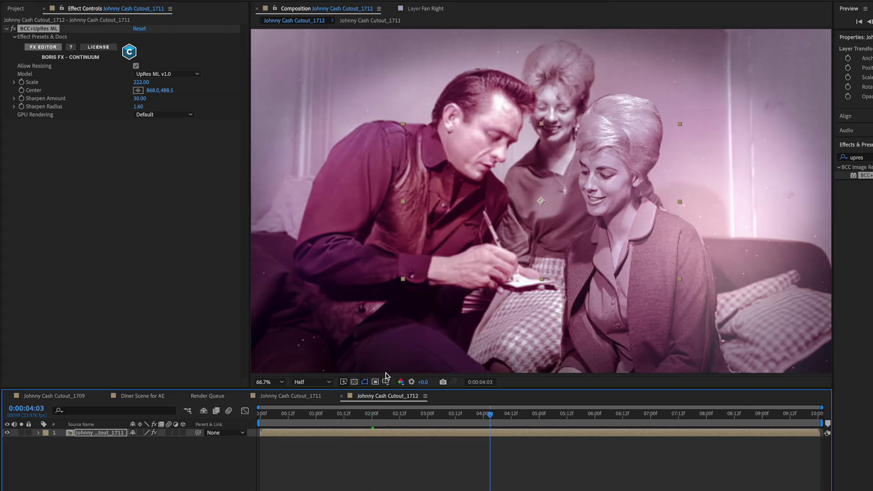
click(139, 99)
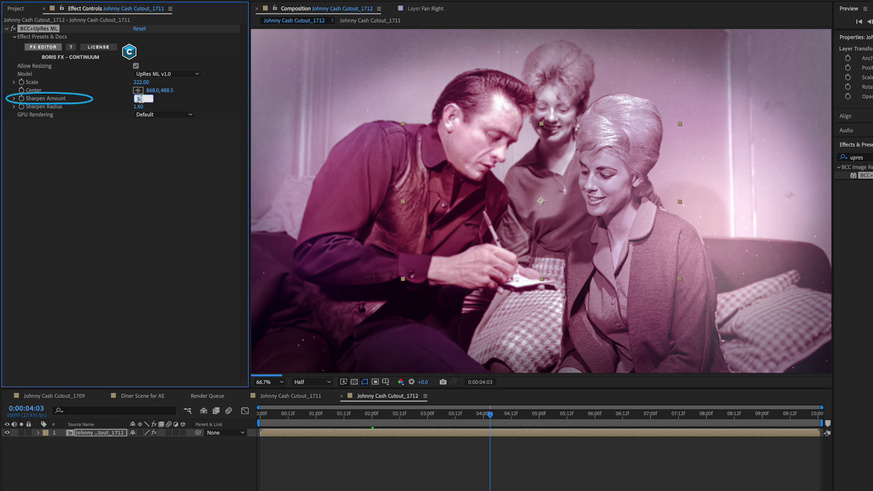
text(5)
key(Return)
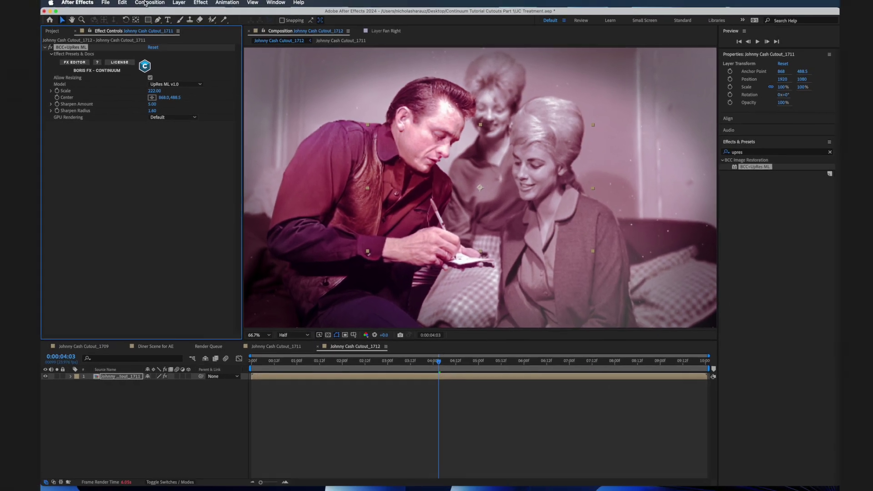
Step: Add Johnny Cash Cutout_1712 to the Render Queue from the Composition menu
click(146, 4)
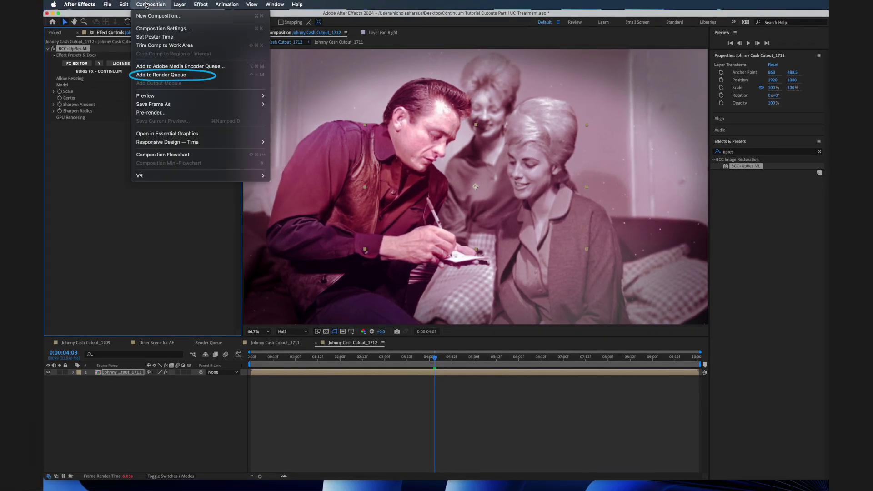
click(178, 78)
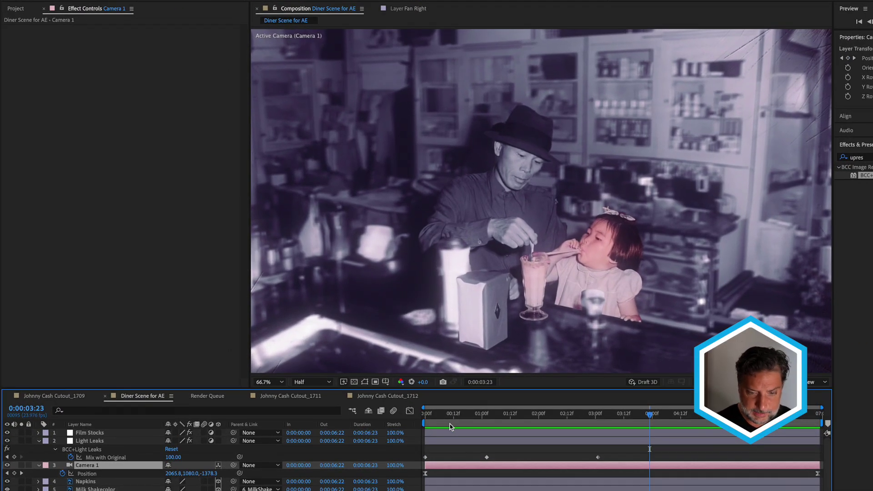
Step: Preview the diner scene to about three seconds and select the Film Stocks layer
click(488, 415)
drag(506, 425, 598, 445)
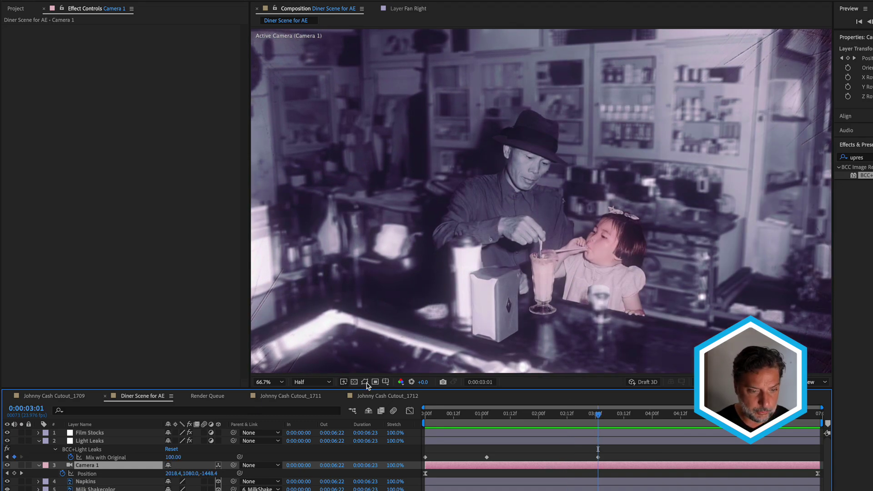
click(37, 442)
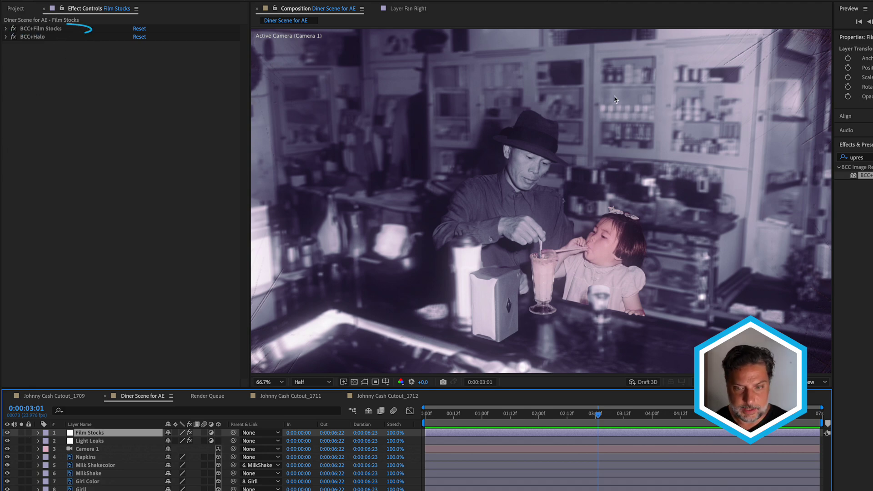
Step: Toggle BCC+Halo off and on to compare, leave it on, then select Light Leaks
click(44, 41)
click(14, 37)
click(14, 37)
click(14, 37)
click(15, 38)
click(14, 38)
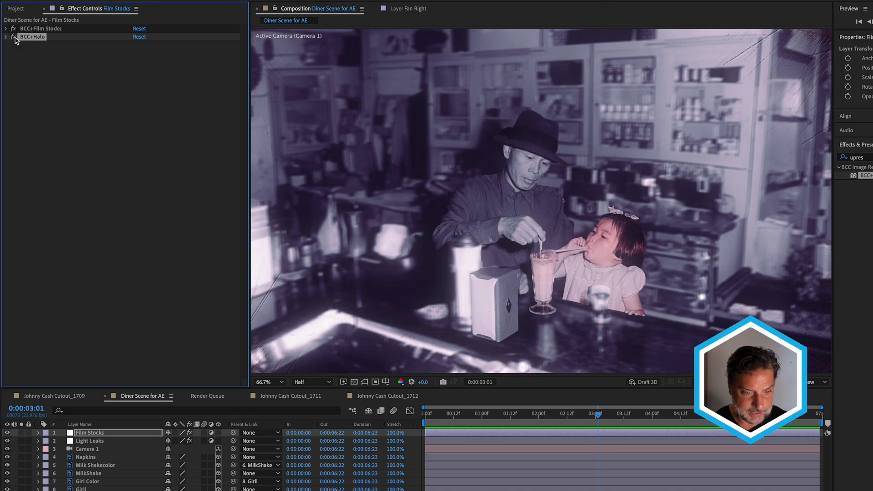
click(86, 443)
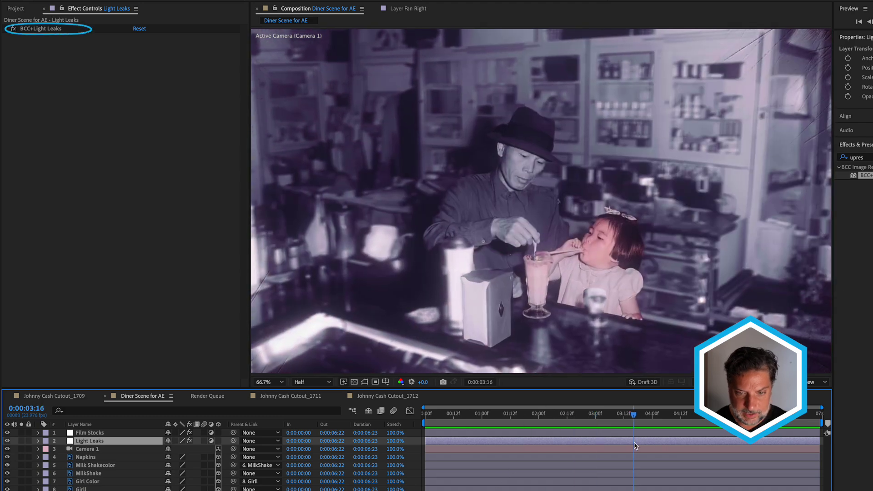
click(577, 414)
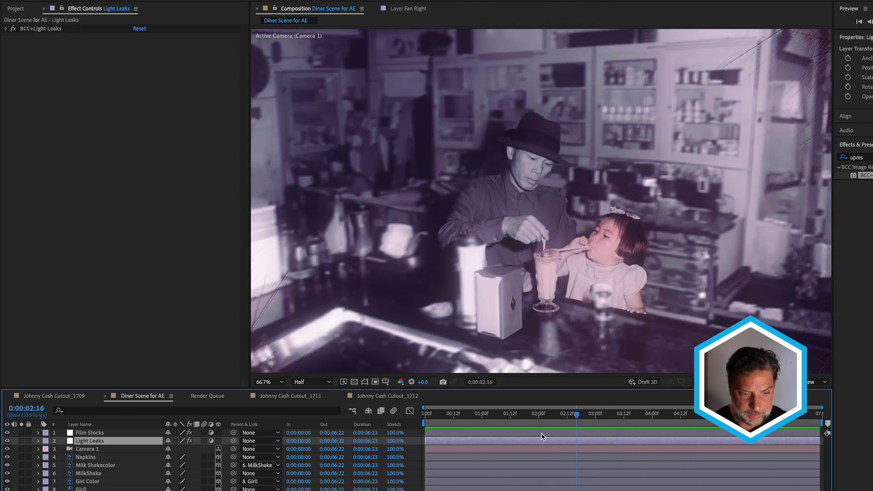
Step: Solo the BG layer with the time indicator at the start of the timeline
key(ctrl+End)
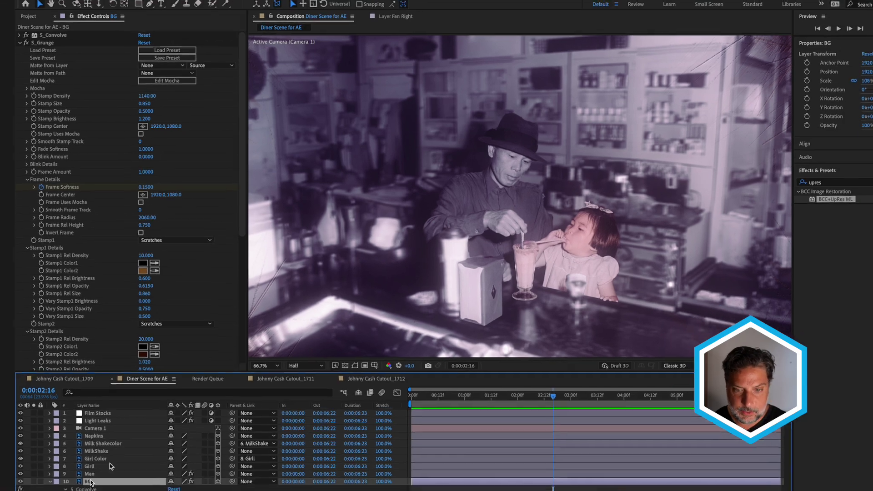
key(Home)
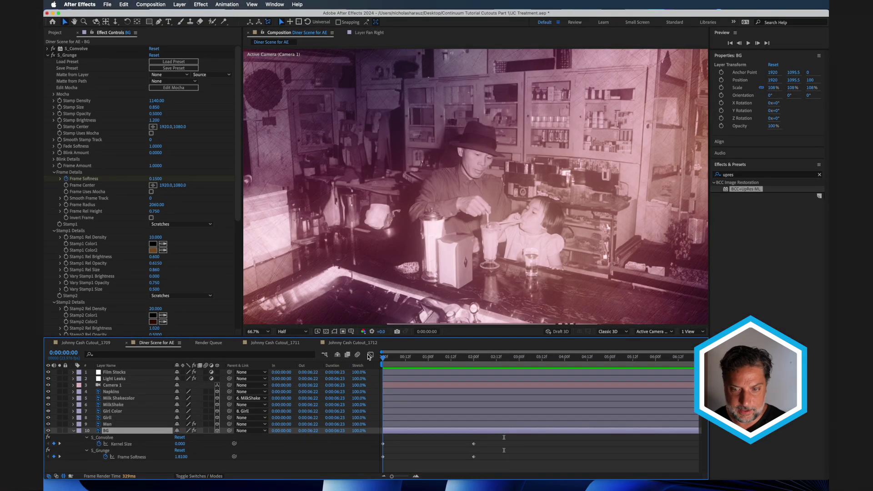
click(57, 433)
click(59, 431)
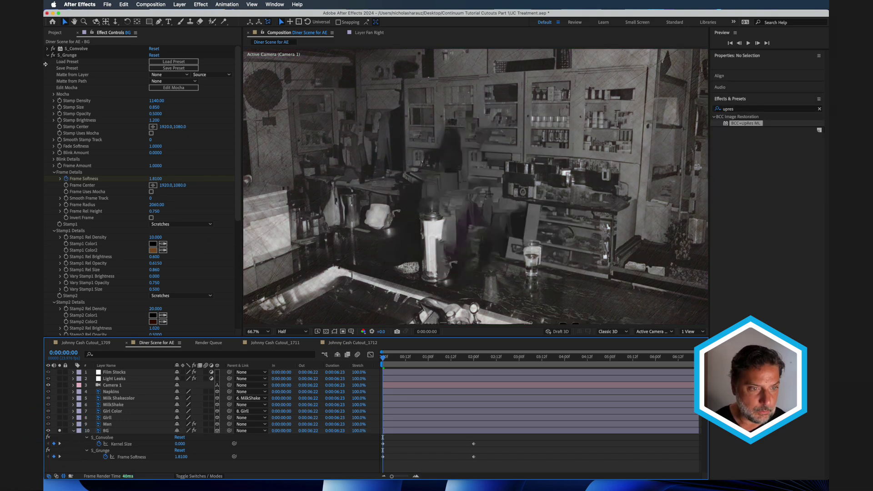
Step: Open and cancel the S_Grunge preset browser, lower Frame Softness to 0.15, and scrub the plate
click(68, 55)
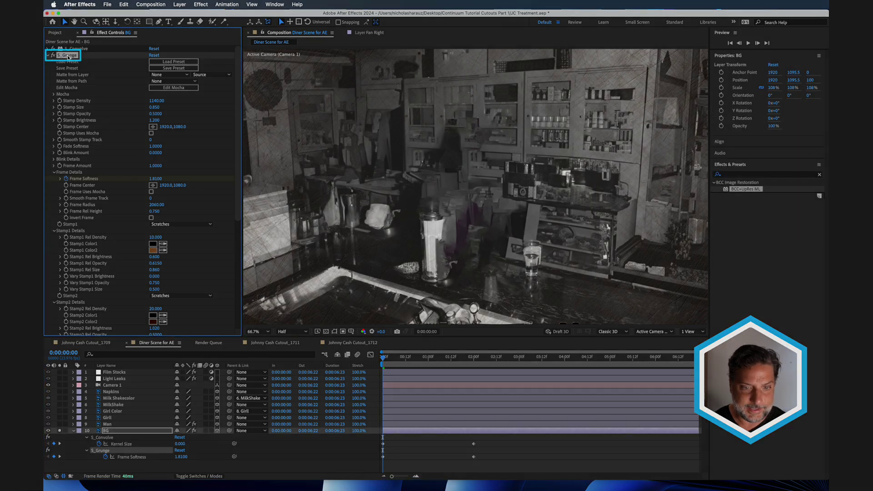
click(177, 62)
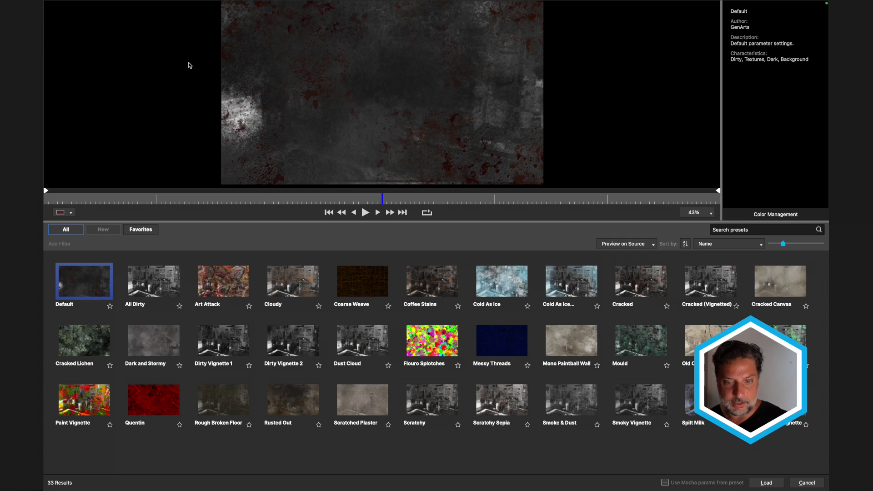
click(803, 483)
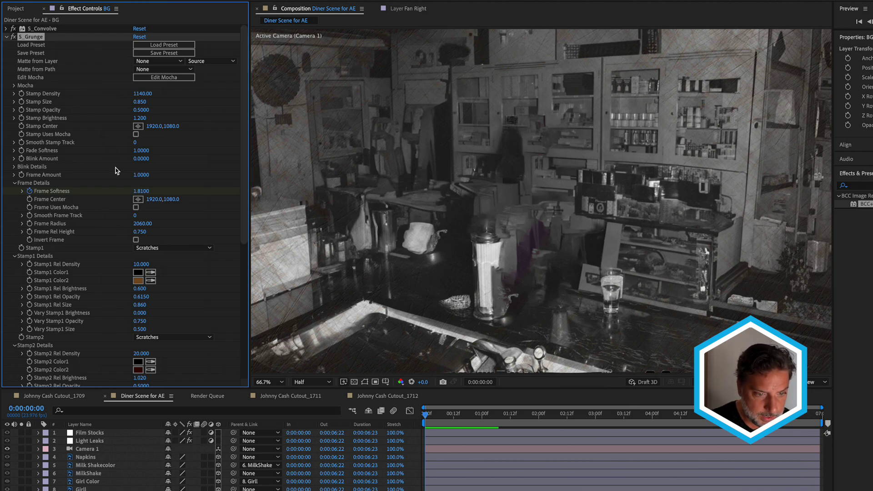
drag(140, 191, 125, 191)
click(424, 417)
mouse_move(424, 417)
mouse_down()
mouse_move(562, 418)
mouse_move(473, 406)
mouse_move(584, 415)
mouse_up()
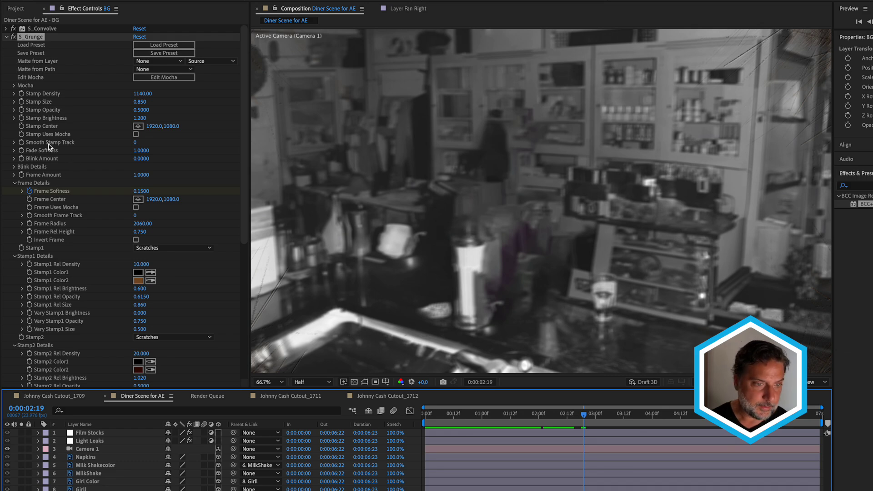
Step: Open S_Convolve's preset browser and preview Glowing Highlights, Twinkling Chrome and Spooky Headlights
click(6, 37)
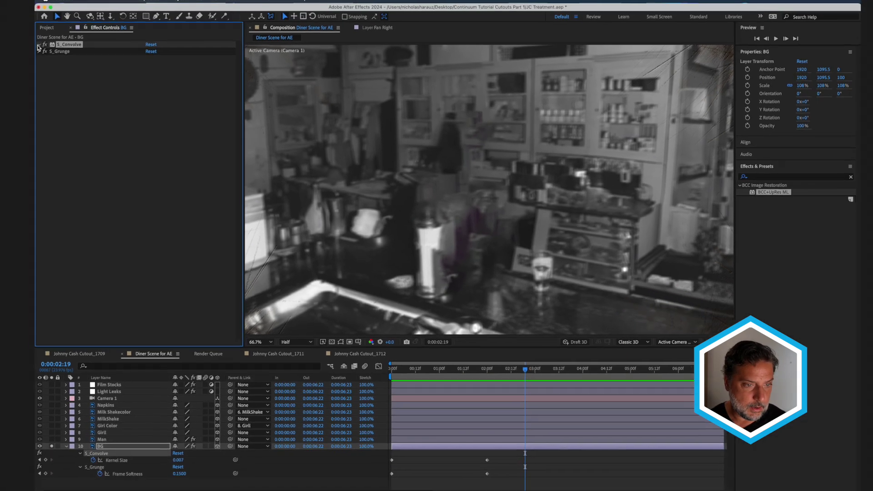
click(46, 49)
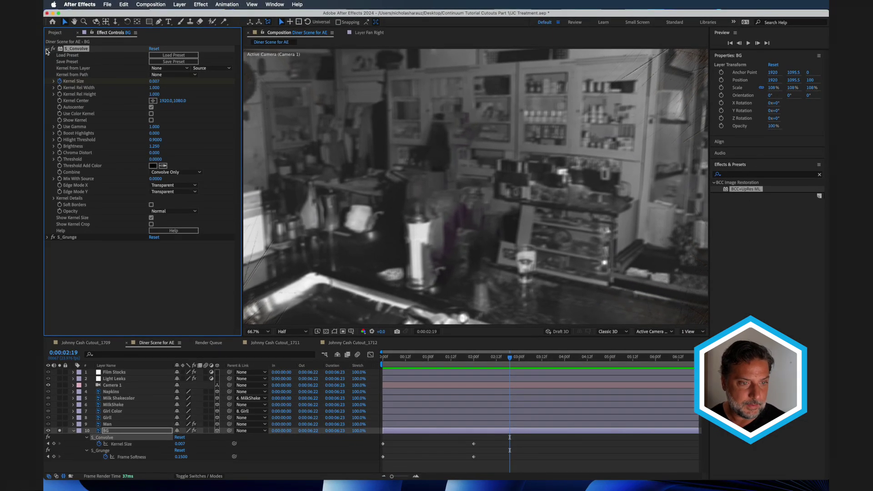
click(174, 56)
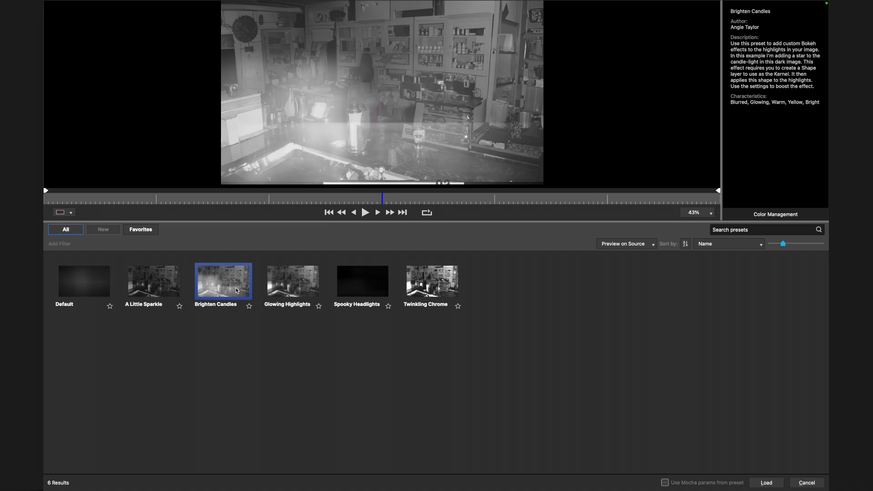
click(305, 287)
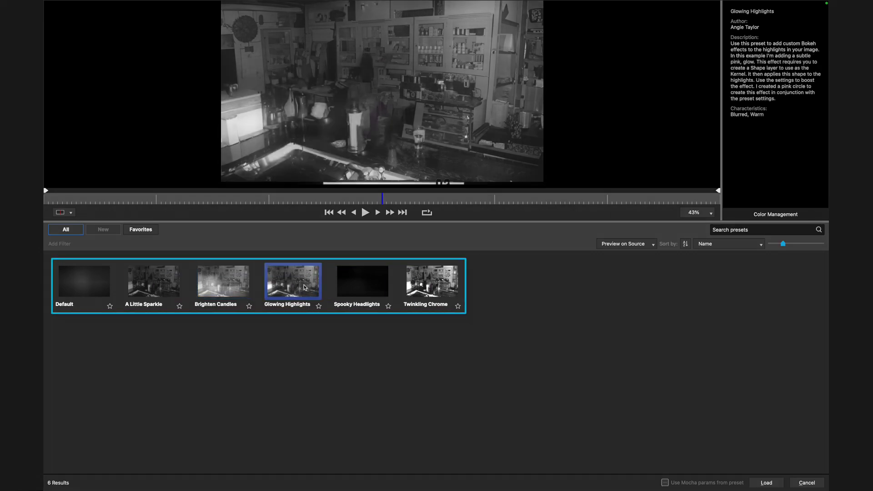
click(416, 279)
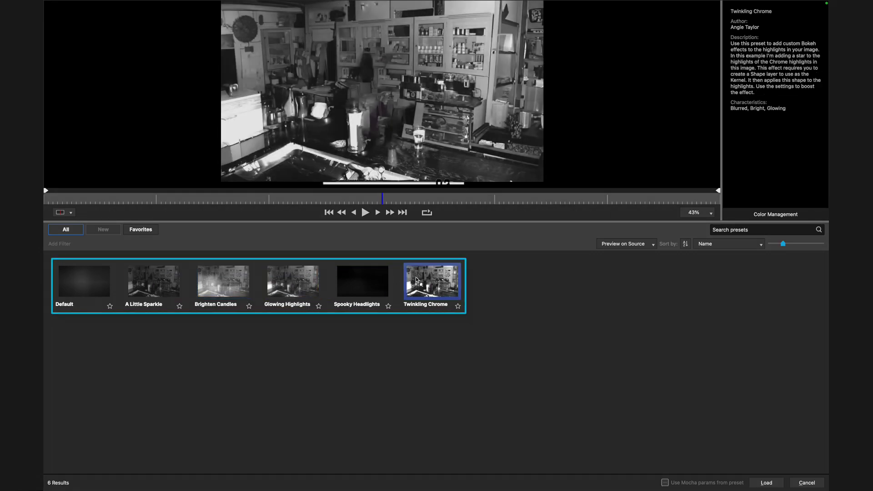
click(351, 285)
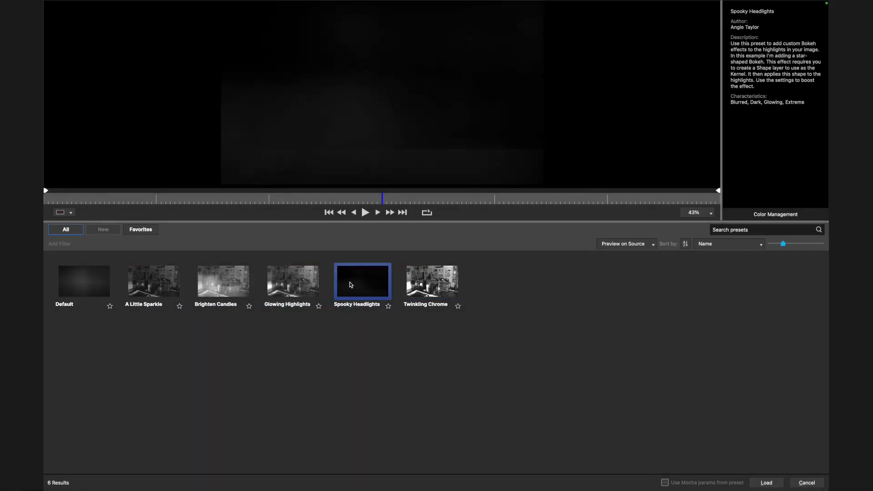